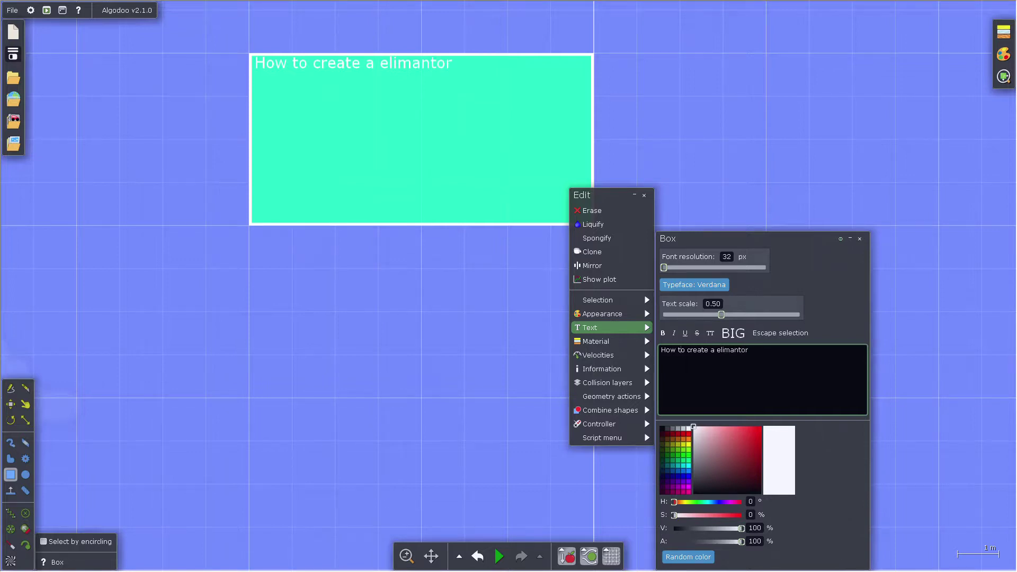
Step: Glue the green title box to the background
left_click(388, 455)
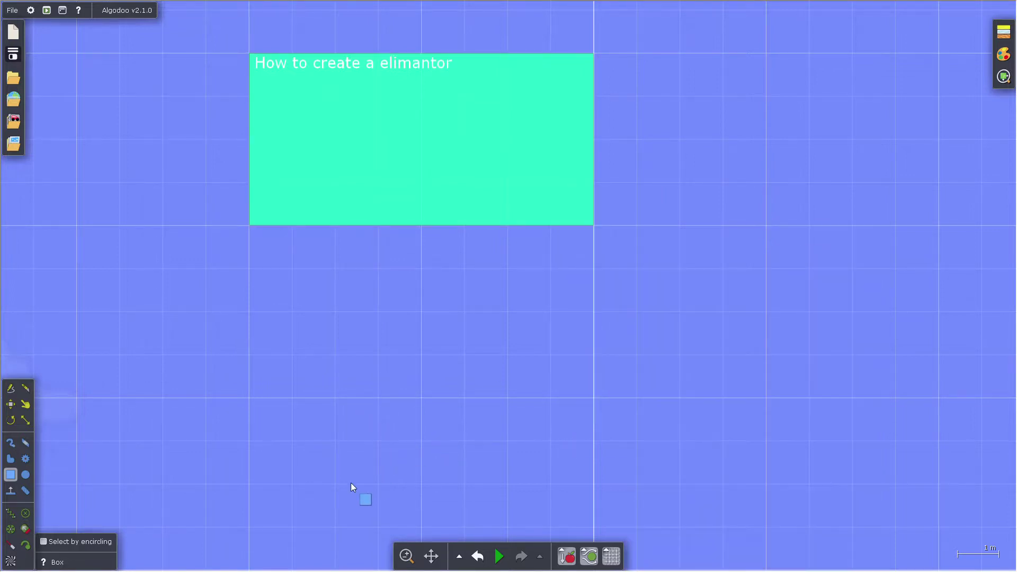
scroll(351, 482, "up", 1)
right_click(399, 134)
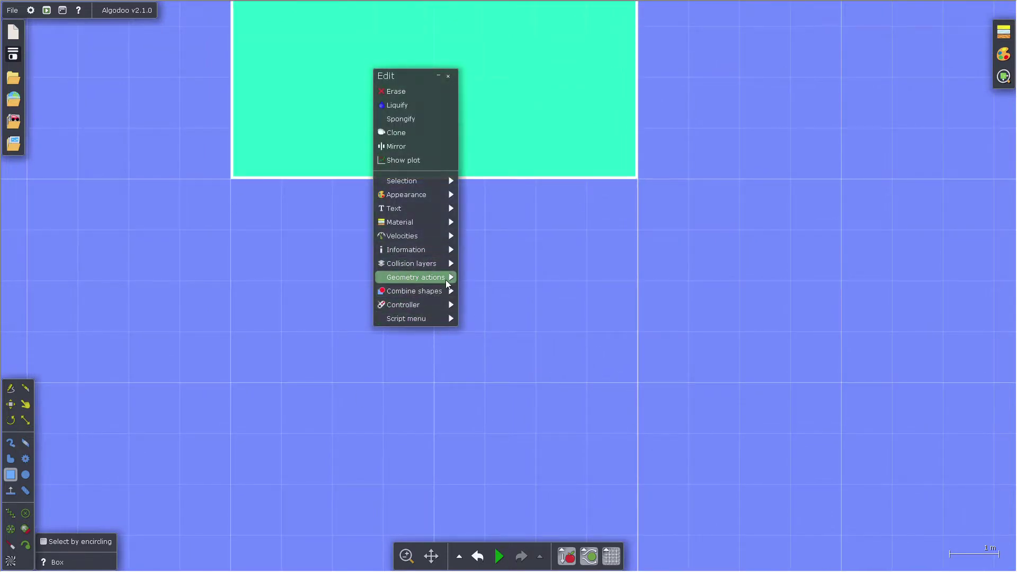
mouse_move(446, 279)
left_click(486, 295)
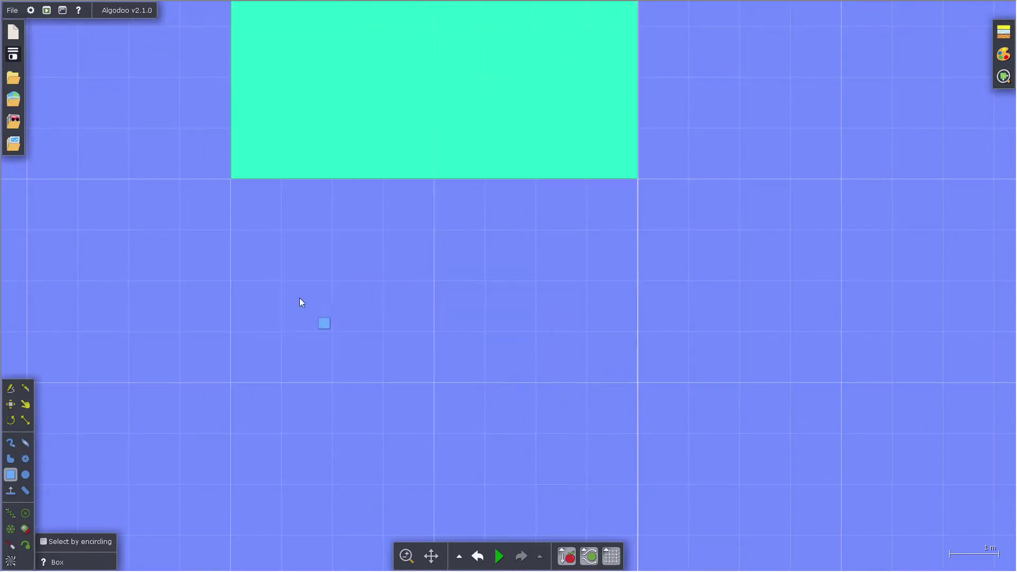
Step: Draw an upright box about 0.75 m wide and 1.75 m tall in the empty area below the title box
scroll(319, 335, "up", 3)
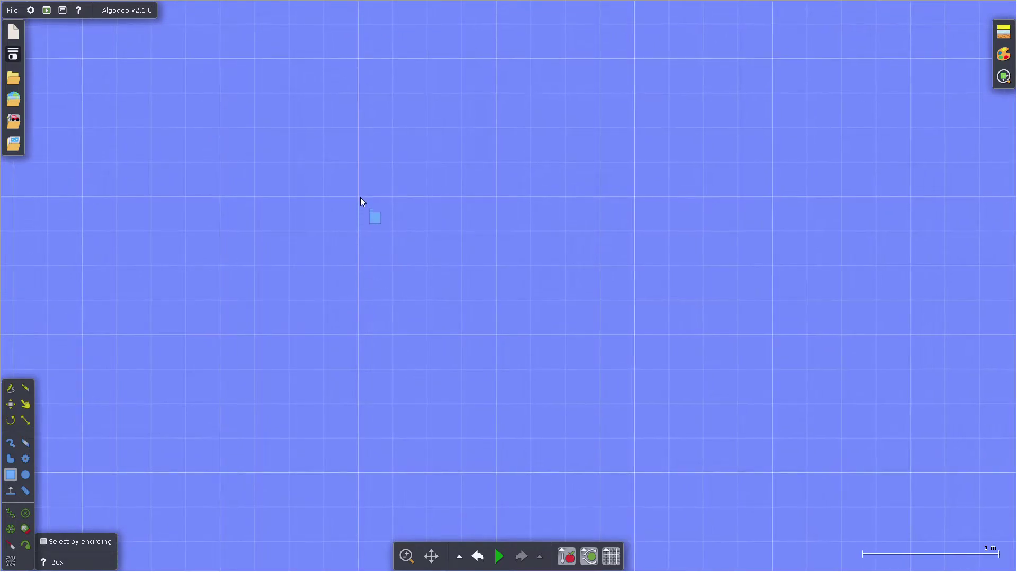
mouse_move(360, 197)
left_mouse_down()
mouse_move(451, 480)
mouse_move(464, 473)
mouse_move(364, 227)
left_mouse_up()
left_click(11, 443)
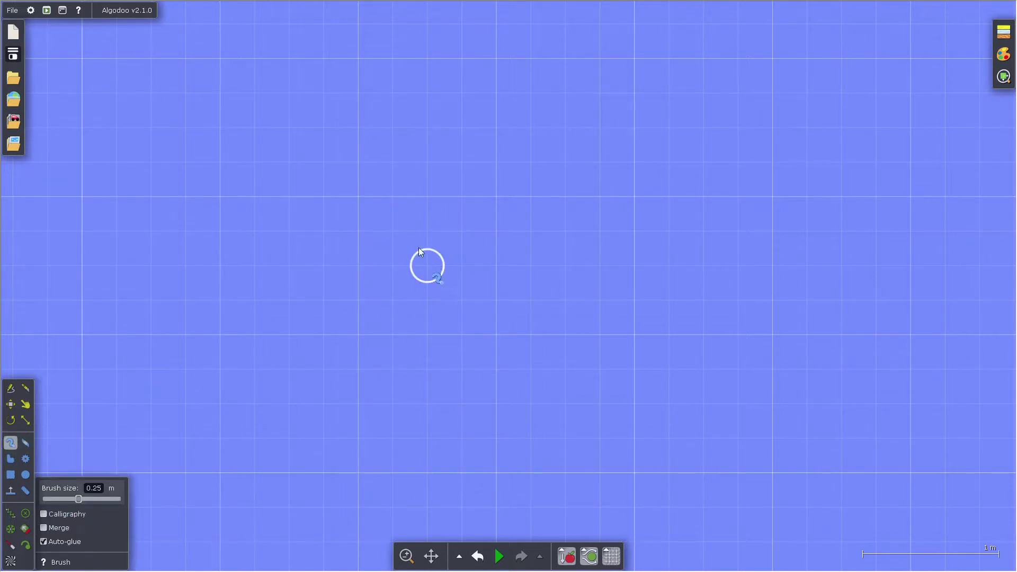
left_click(10, 474)
left_click_drag(363, 203, 448, 436)
Step: Cut a centred slot about 0.25 m wide into the upright box from above, using a narrow overlapping box, to leave a U shape
left_click_drag(405, 177, 424, 420)
right_click(413, 369)
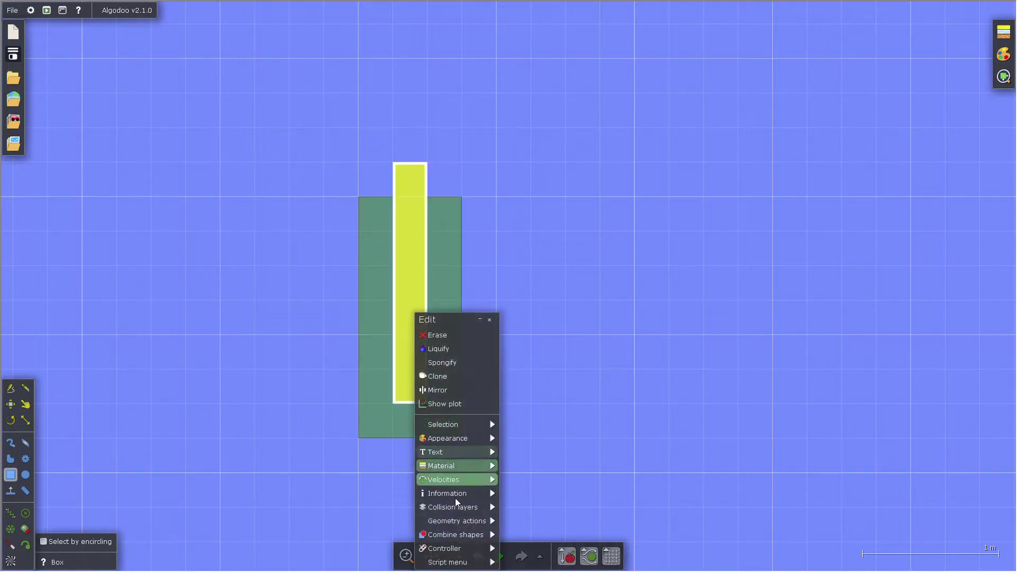
mouse_move(469, 535)
left_click(524, 548)
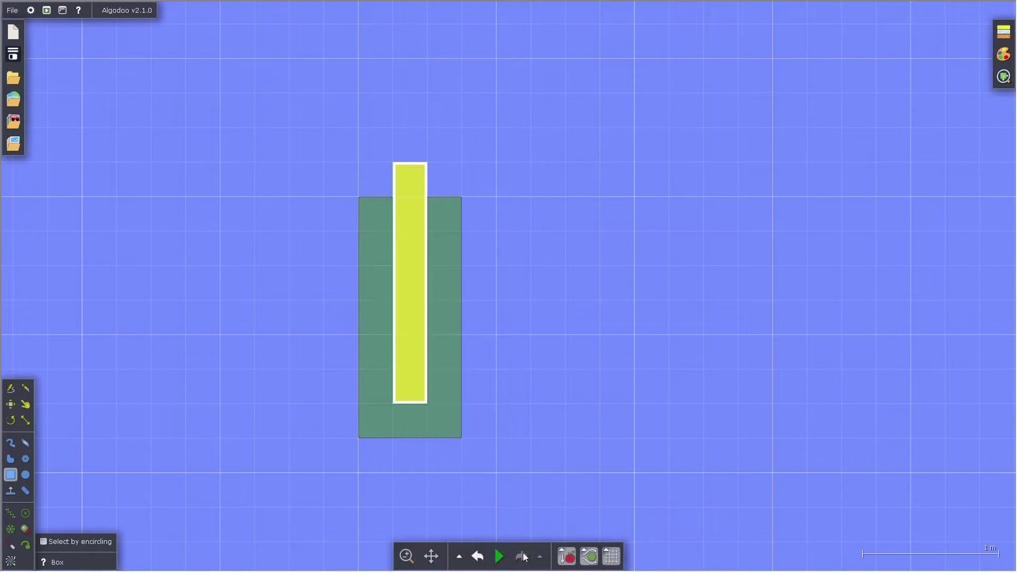
Step: Colour the U shape black and glue it to the background
left_click(452, 414)
right_click(452, 414)
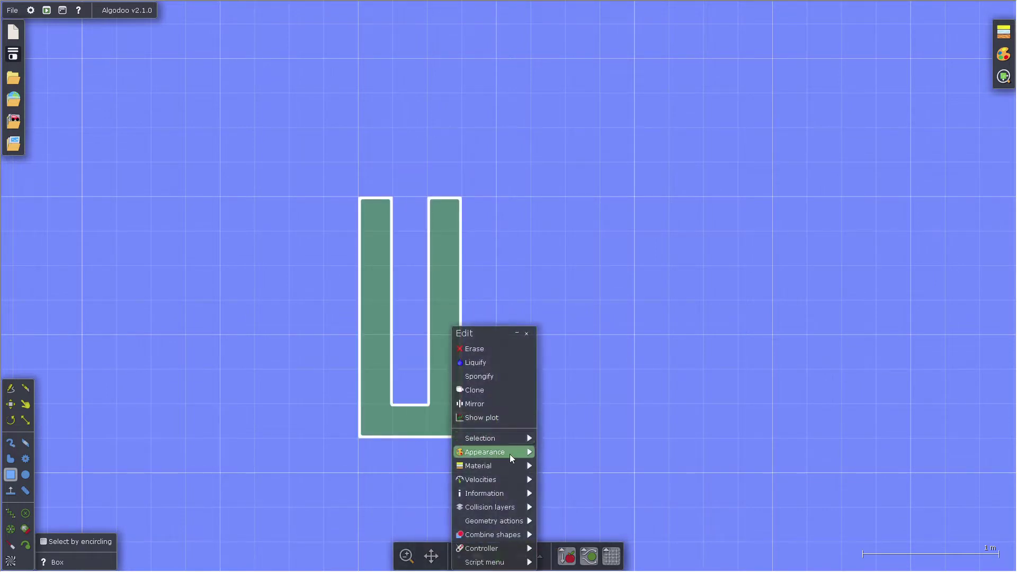
mouse_move(510, 453)
left_click(545, 280)
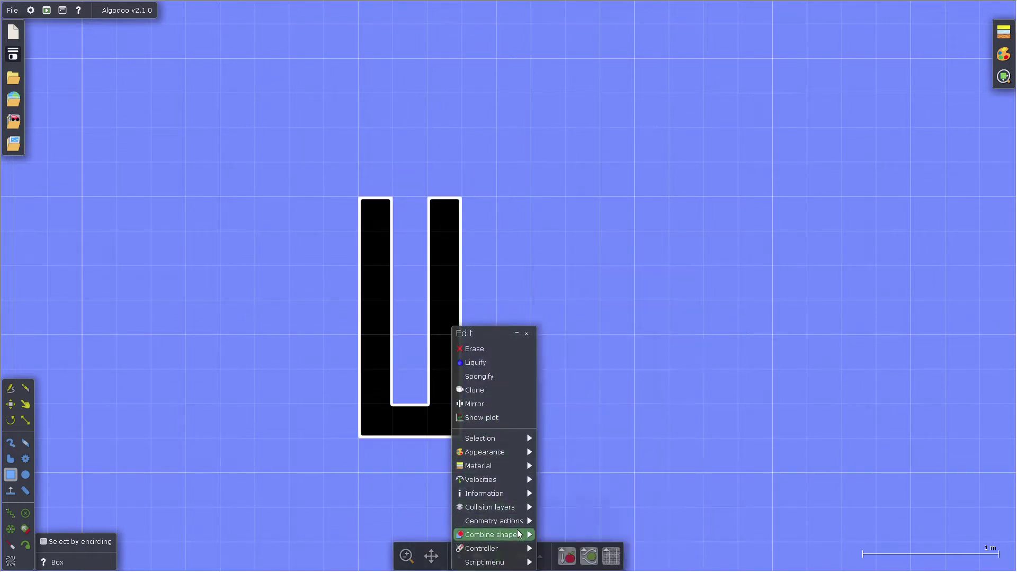
mouse_move(509, 521)
left_click(562, 480)
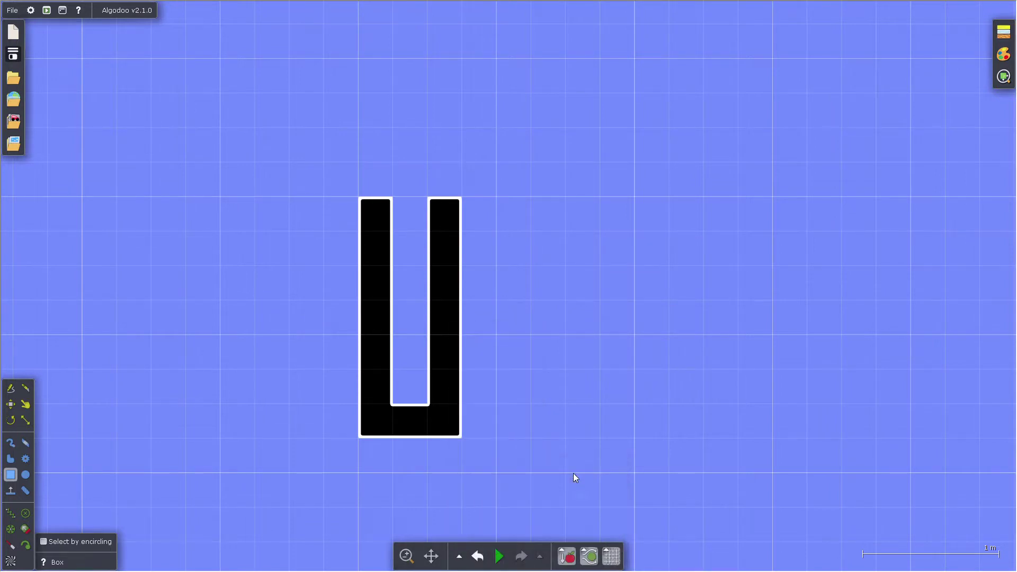
left_click(612, 440)
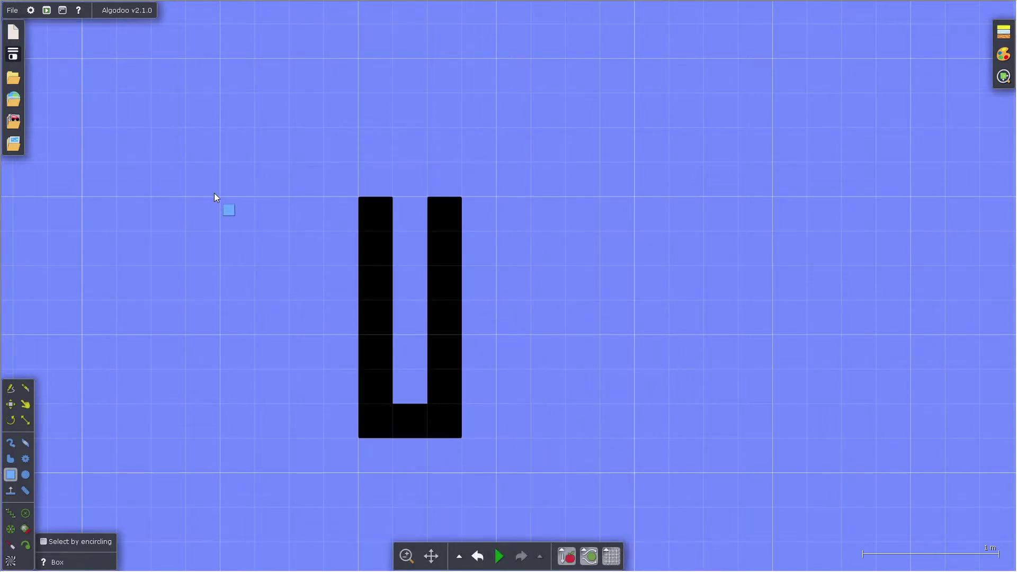
Step: Draw a bar about 1.25 m by 0.25 m, tilt it slightly down toward the slot, and align its end with the U's left arm top
left_click_drag(218, 196, 393, 230)
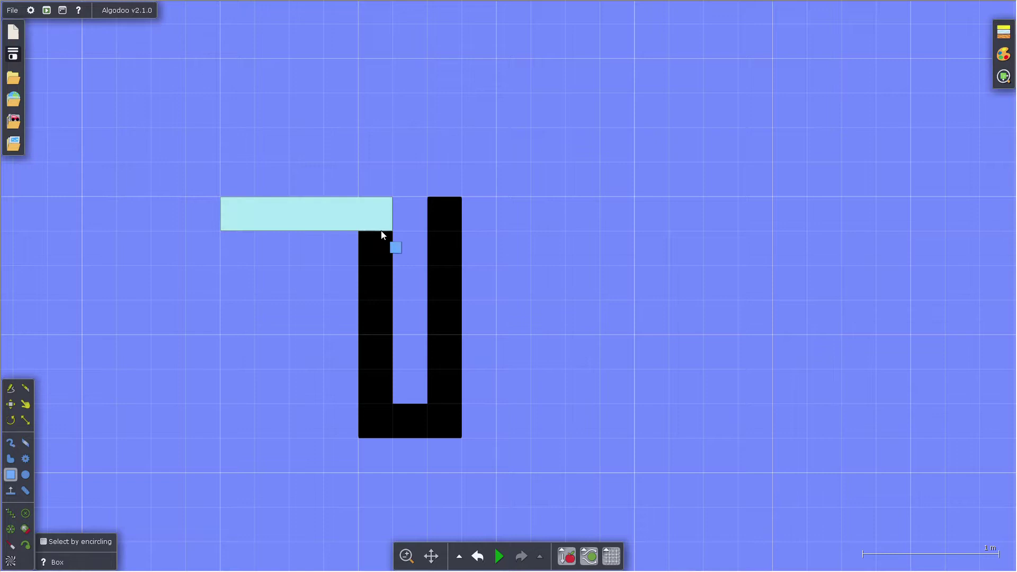
left_click(15, 418)
left_click_drag(228, 208, 240, 203)
left_click(11, 404)
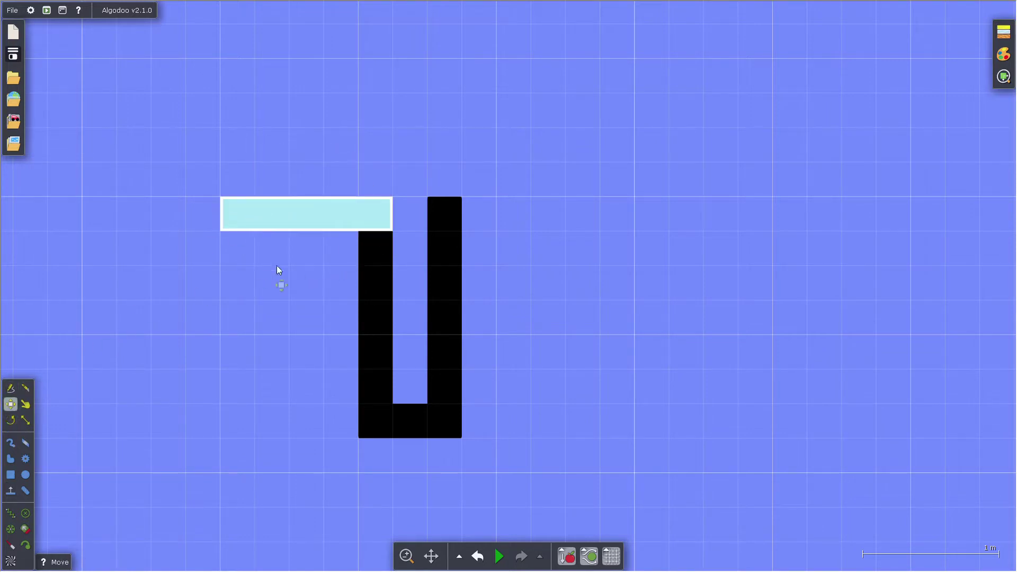
left_click(11, 420)
left_click_drag(232, 212, 234, 207)
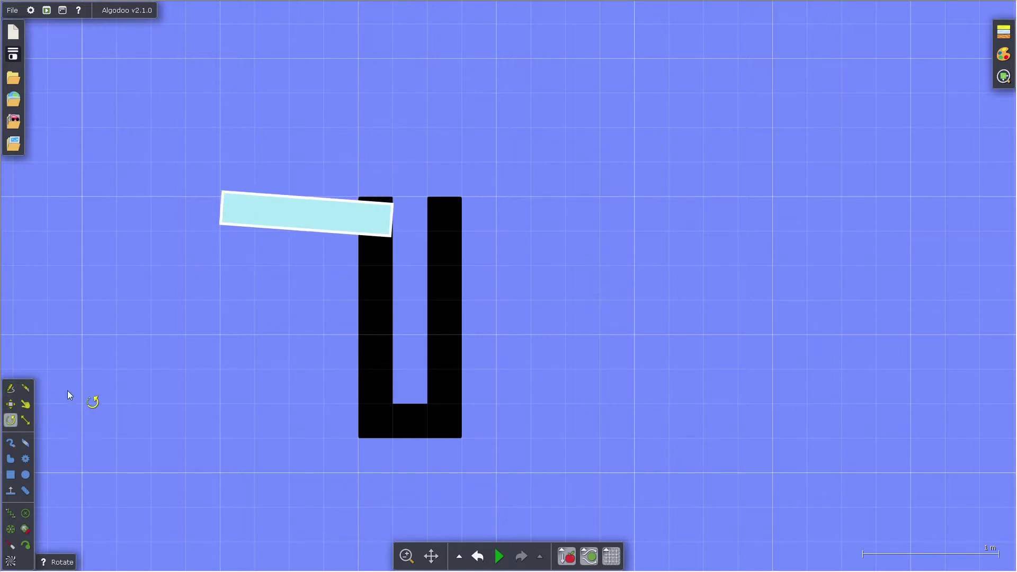
left_click(10, 404)
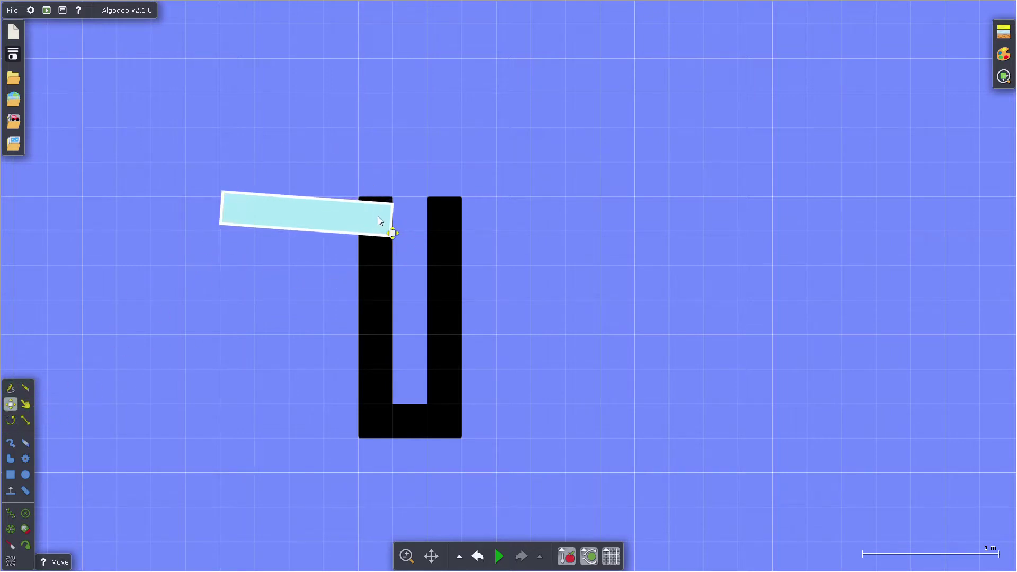
left_click_drag(380, 219, 375, 212)
Step: Colour the tilted bar black and glue it to the background
right_click(336, 202)
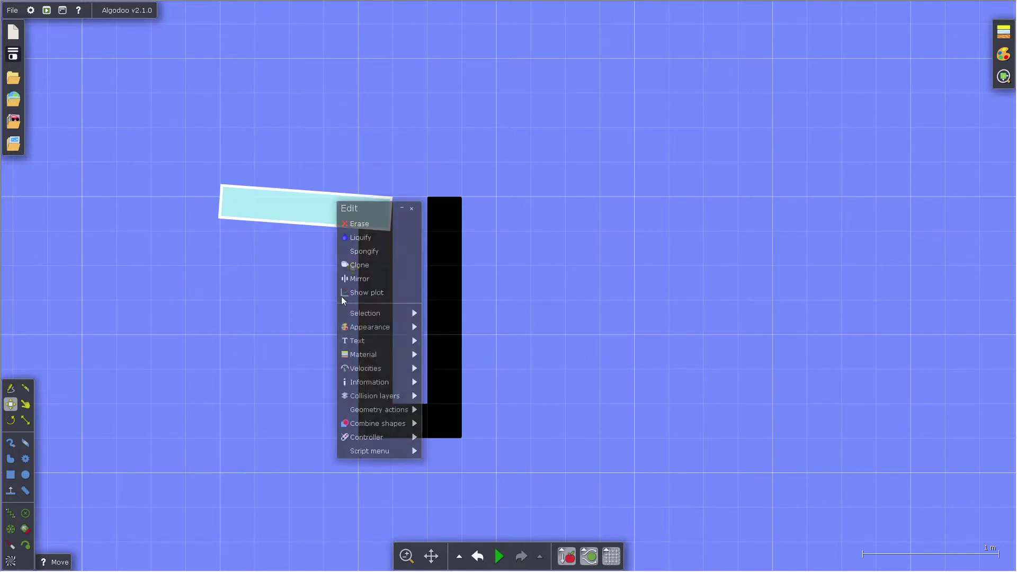
mouse_move(381, 328)
left_click(428, 259)
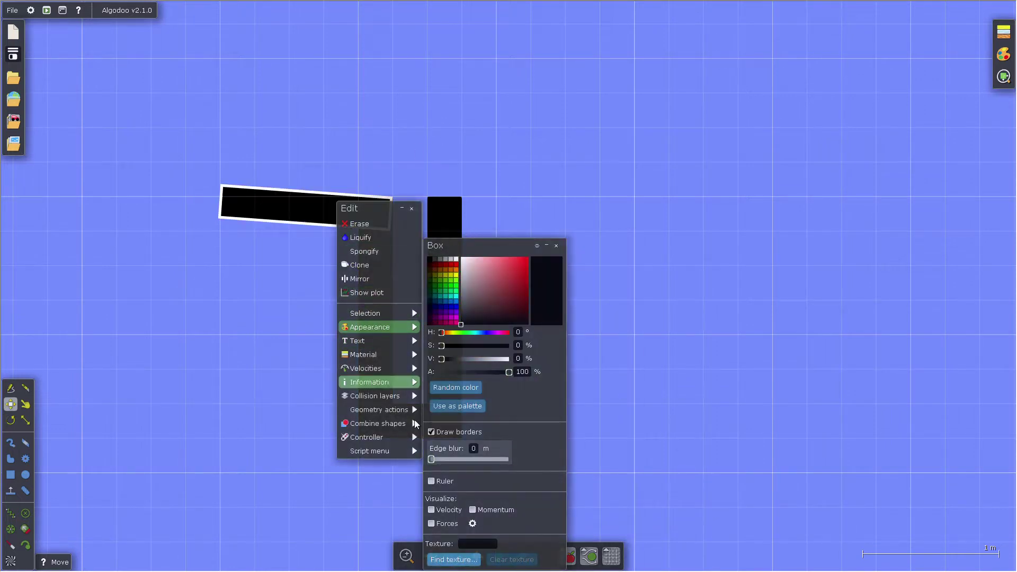
mouse_move(402, 410)
left_click(449, 427)
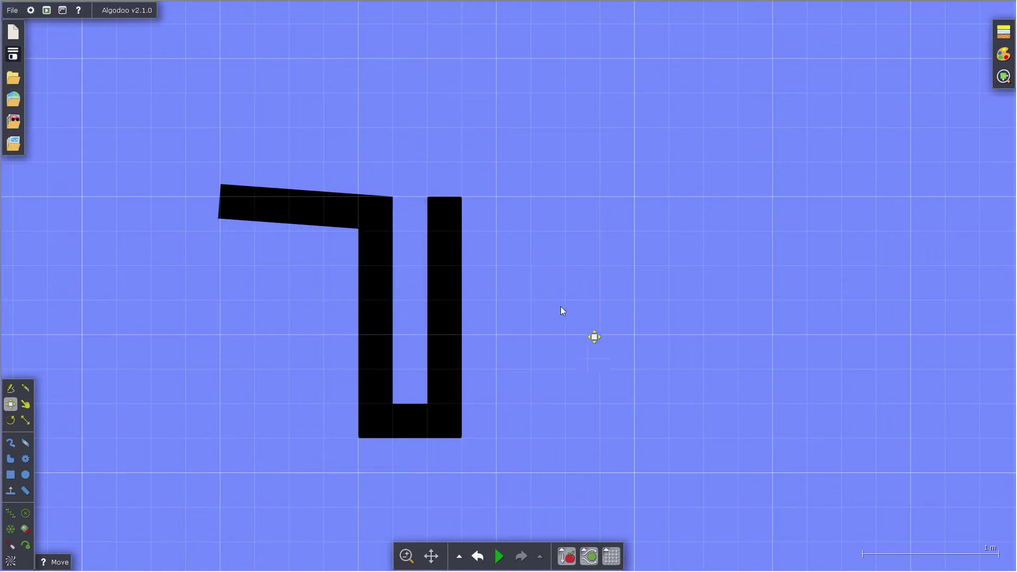
Step: Duplicate the tilted bar and attach the copy to the top of the U shape's right arm, sloping down and away
left_click(326, 206)
key("ctrl+c")
key("ctrl+v")
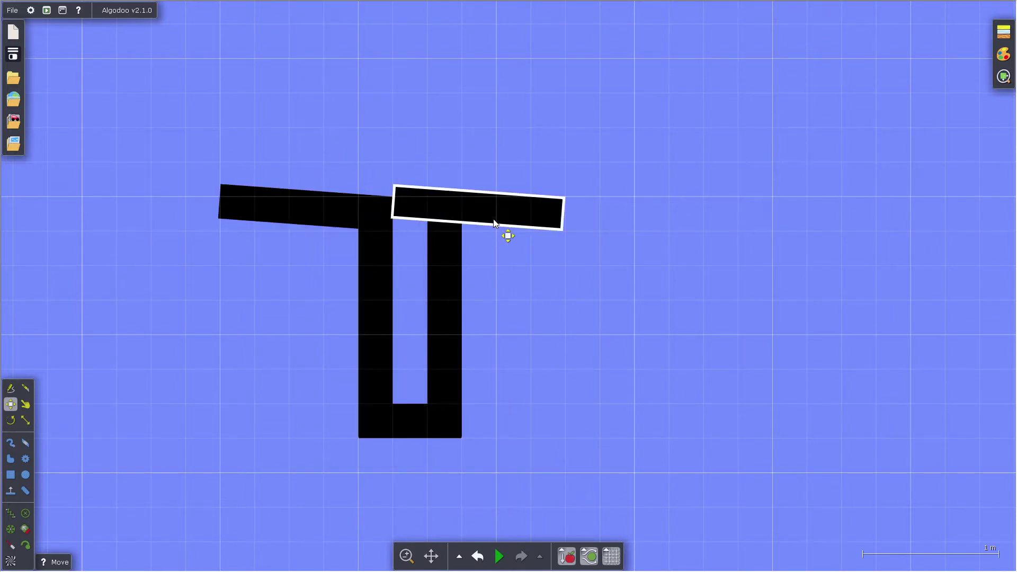
scroll(495, 223, "up", 5)
left_click_drag(491, 203, 610, 237)
scroll(523, 91, "down", 5)
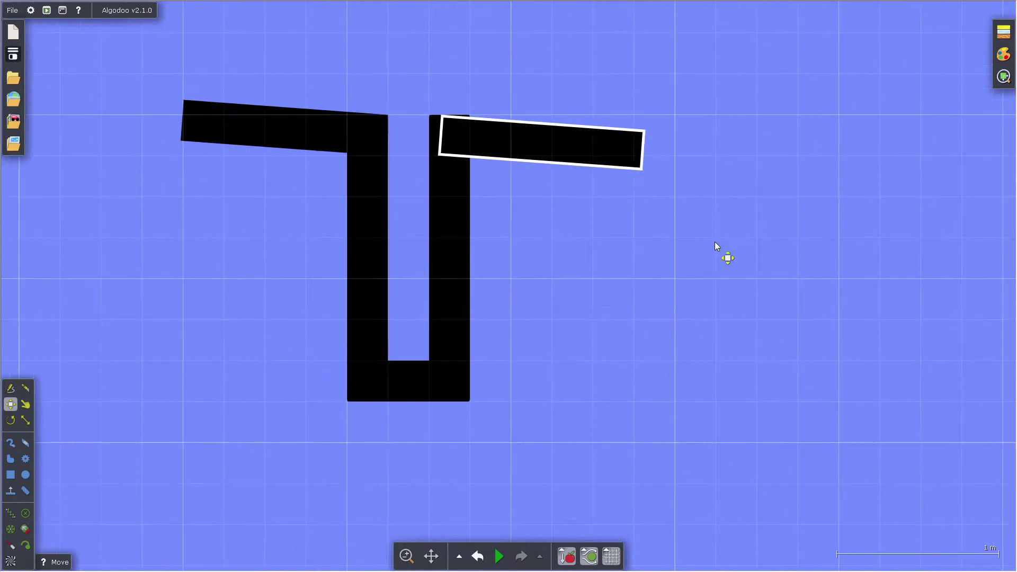
Step: Paste another tilted bar below the right one, mirror it, and position it clear of the U shape's right arm
key("ctrl+v")
right_click(657, 269)
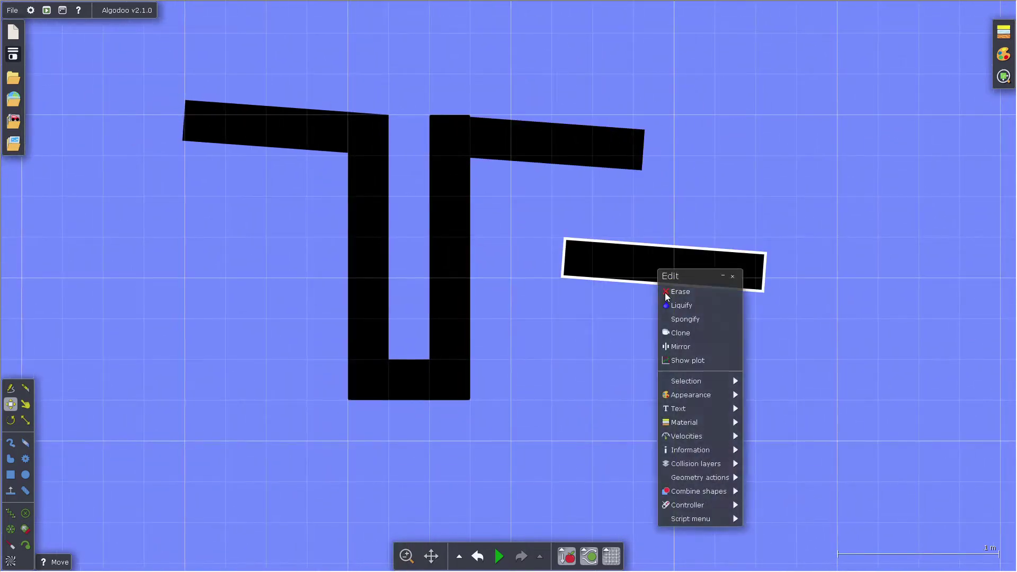
left_click(702, 345)
left_click_drag(695, 261, 678, 268)
Step: Duplicate the mirrored bar, rotate the copy upright, and stand it on the mirrored bar's outer end as a wall
left_click(435, 255)
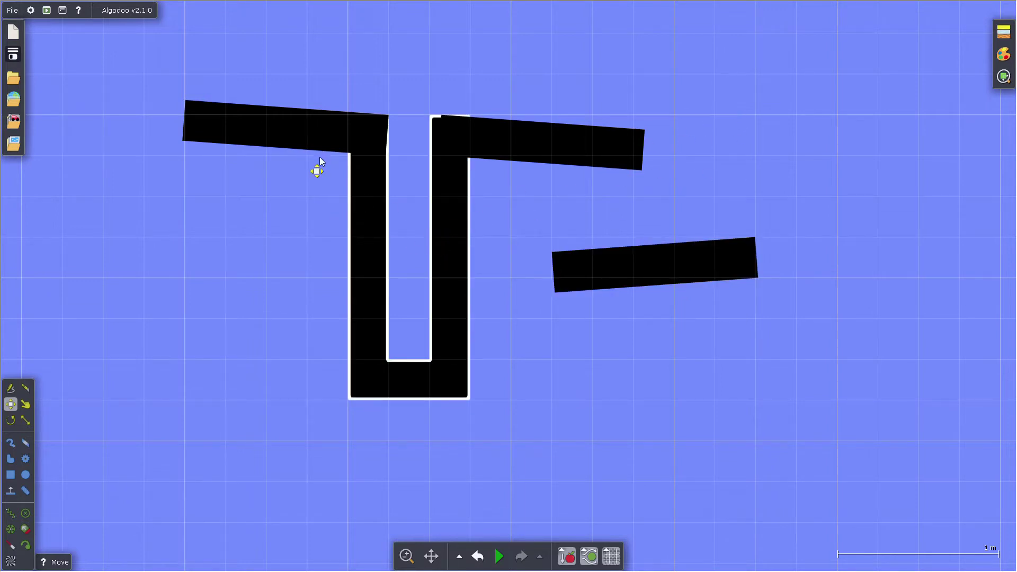
left_click(683, 255)
key("ctrl+c")
key("ctrl+v")
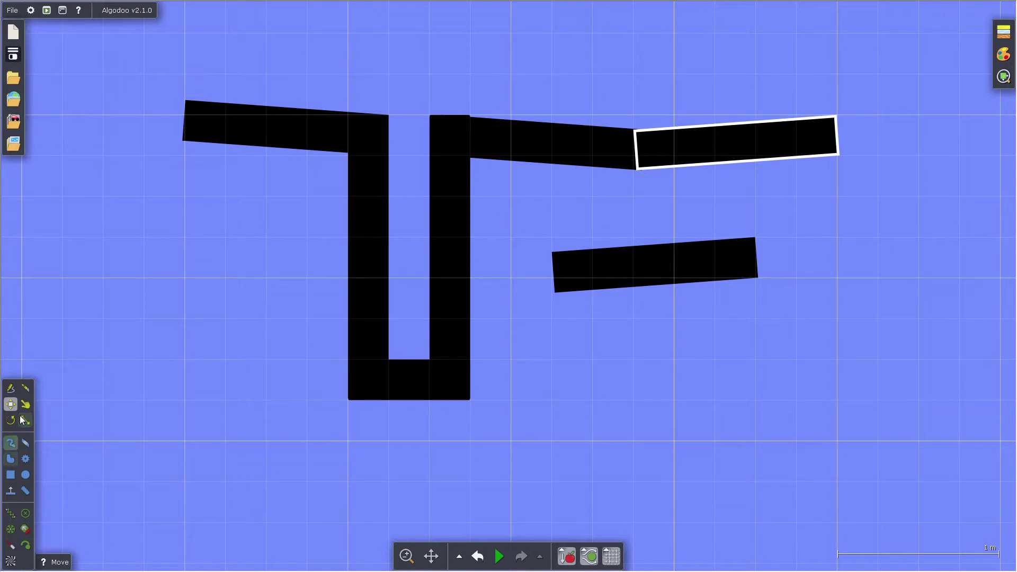
left_click(10, 420)
left_click_drag(798, 145, 743, 98)
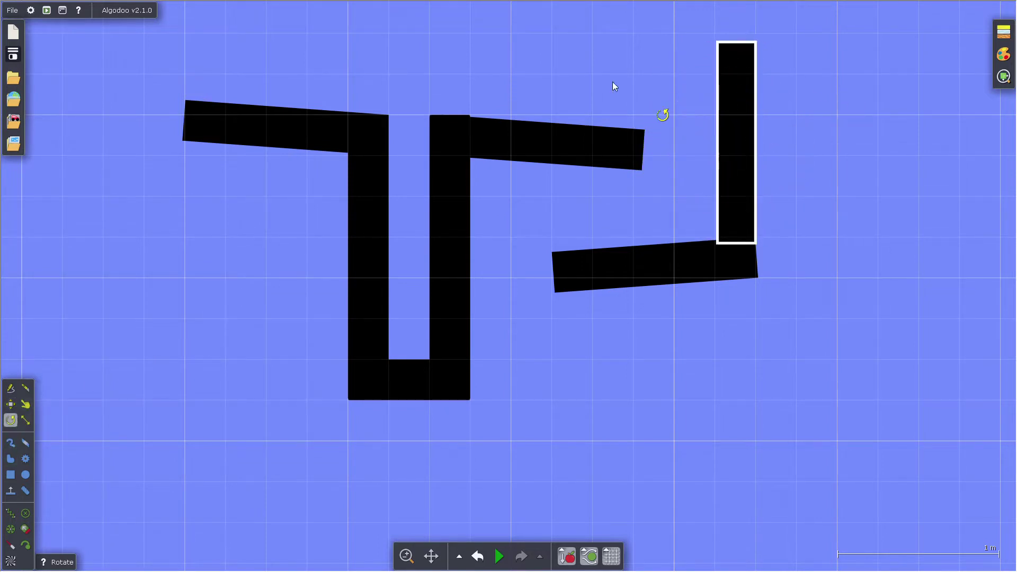
left_click(11, 405)
left_click_drag(744, 189, 752, 215)
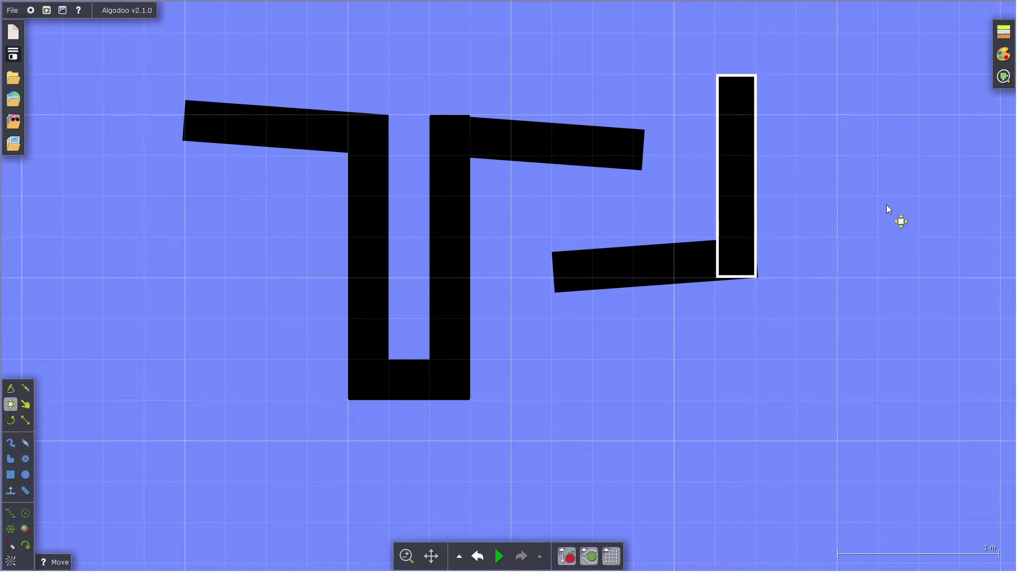
Step: Duplicate the upright wall beside the U shape's right arm and scale the copy down in height
key("ctrl+c")
key("ctrl+v")
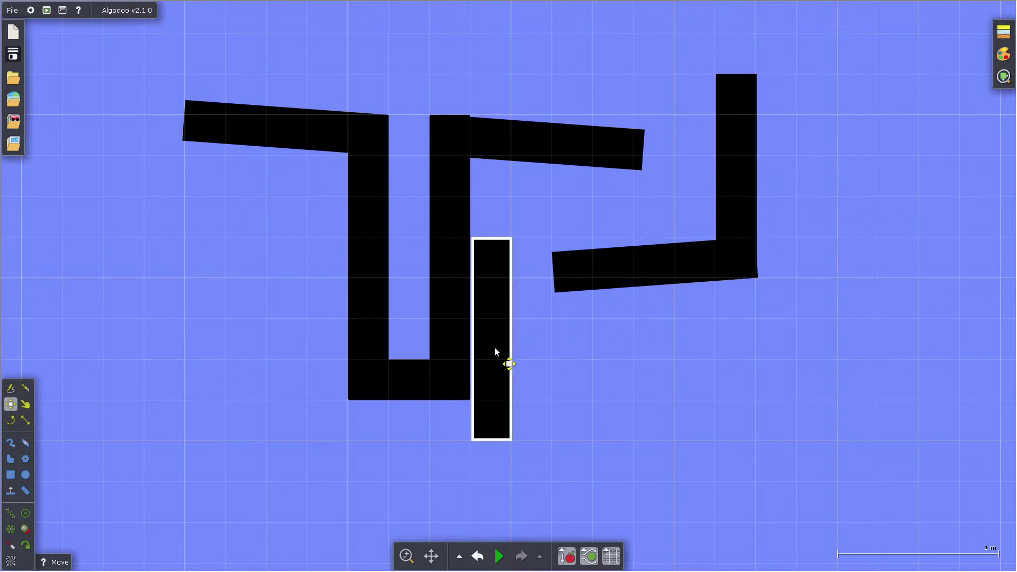
left_click(46, 436)
left_click(25, 420)
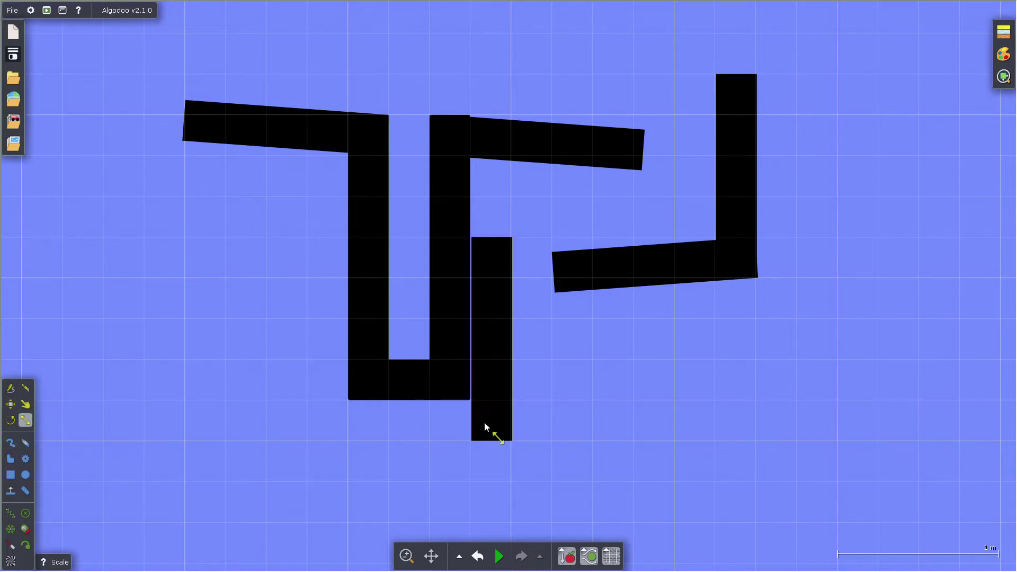
left_click_drag(499, 447, 530, 332)
left_click_drag(491, 236, 538, 166)
Step: Stretch the copied bar to about 0.94 m by 0.31 m, bridging the U shape's right arm and the mirrored bar
scroll(489, 288, "up", 5)
scroll(489, 288, "up", 3)
left_click_drag(576, 267, 995, 241)
left_click_drag(705, 409, 769, 300)
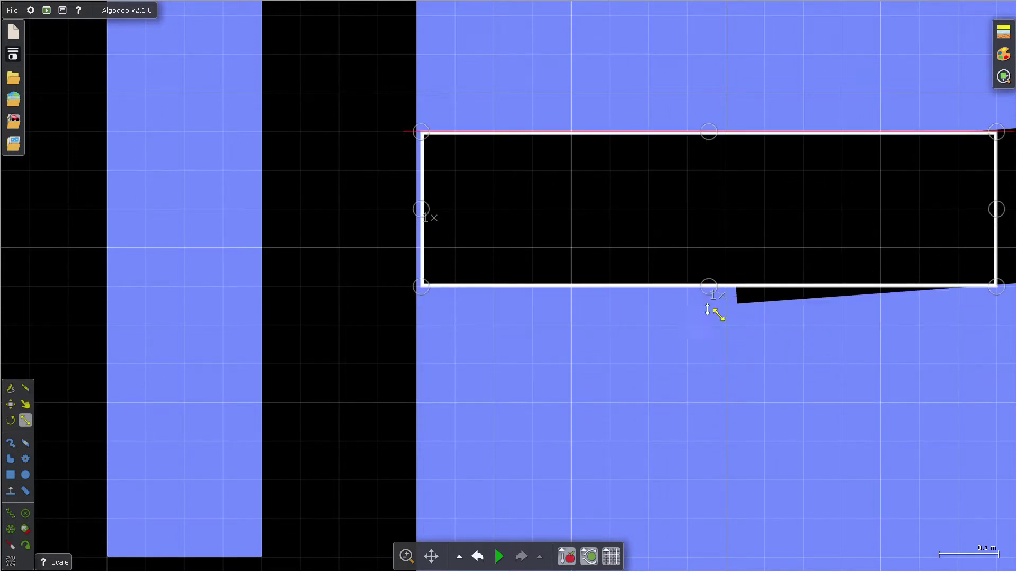
left_click_drag(708, 288, 710, 325)
mouse_move(421, 229)
left_mouse_down()
mouse_move(391, 238)
mouse_move(411, 234)
left_mouse_up()
Step: Draw a box about 0.19 m wide and 0.31 m tall standing on the bridging bar and make it red without borders
scroll(516, 443, "down", 3)
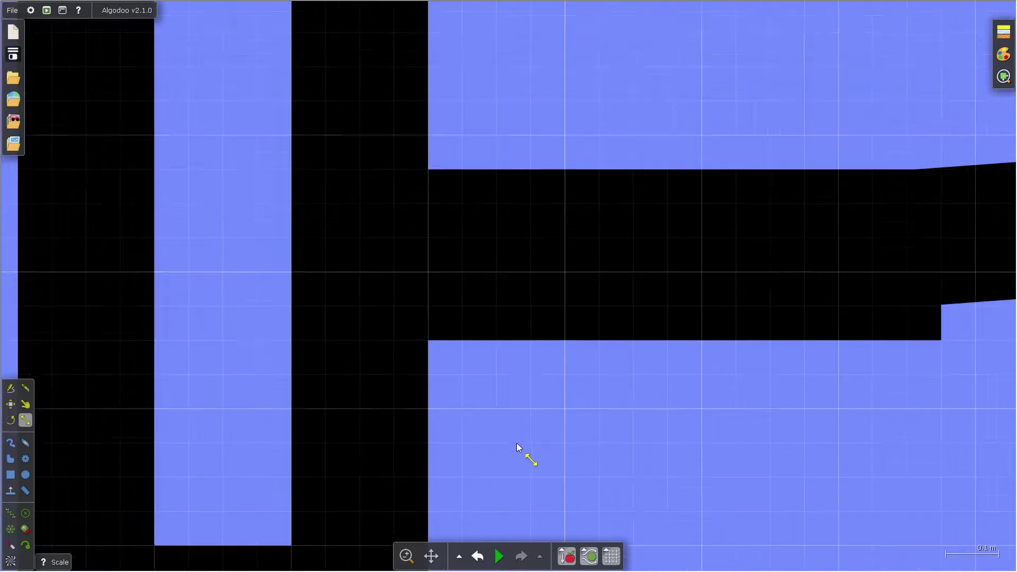
key("b")
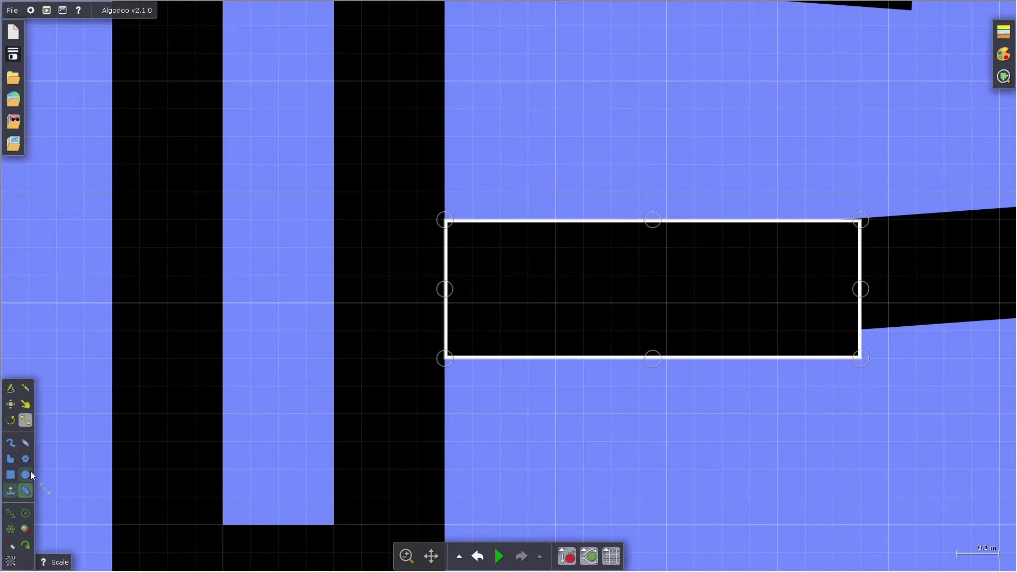
left_click_drag(551, 80, 629, 232)
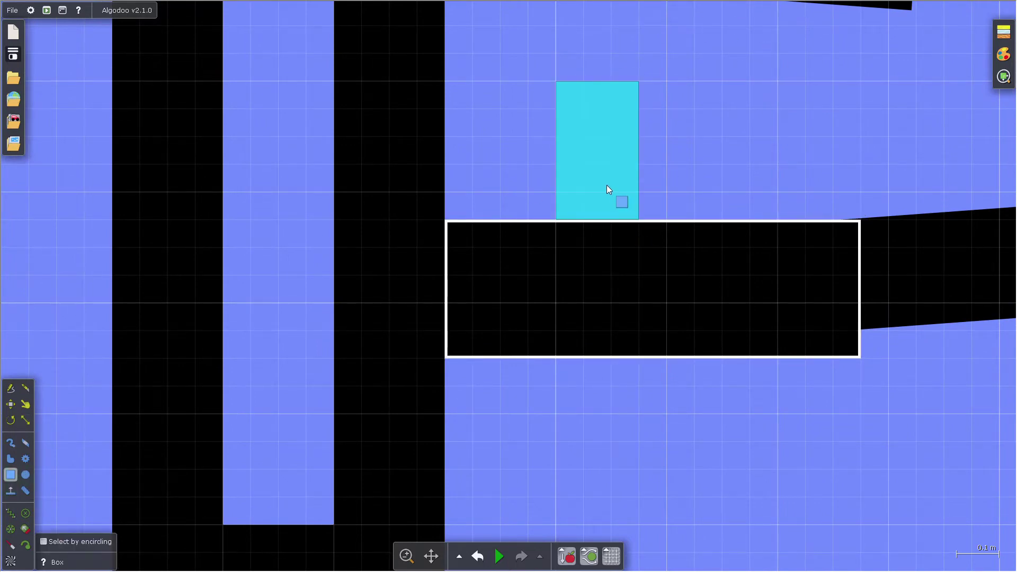
right_click(607, 189)
mouse_move(659, 313)
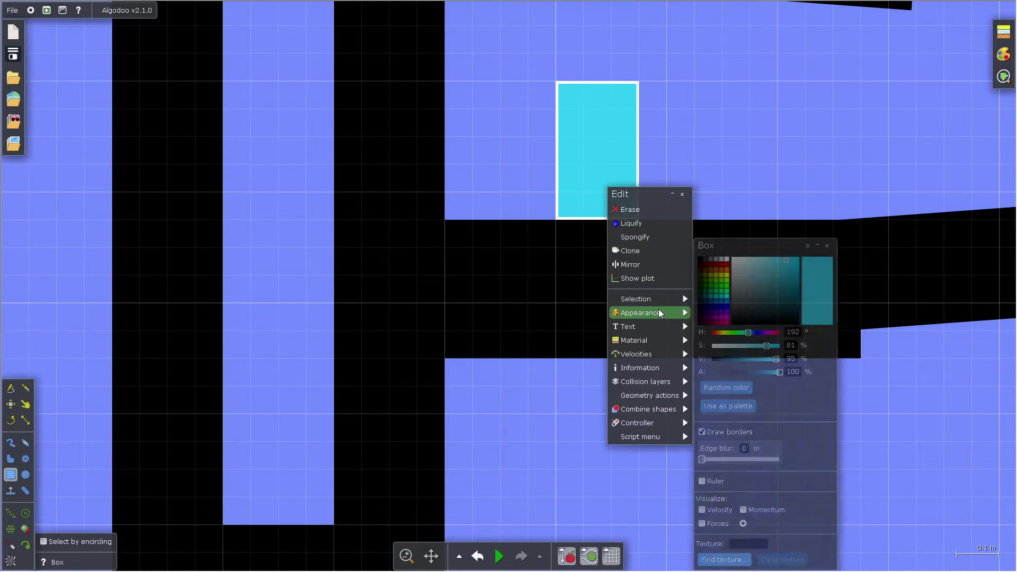
left_click(728, 263)
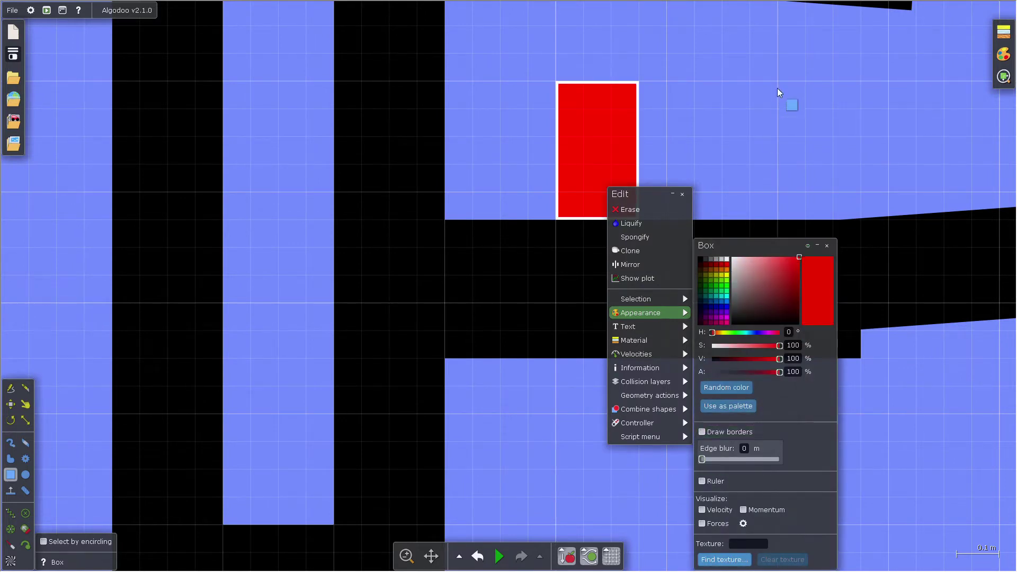
left_click(788, 100)
Step: Set the red box's material density to 0.100 kg/m³
right_click(599, 161)
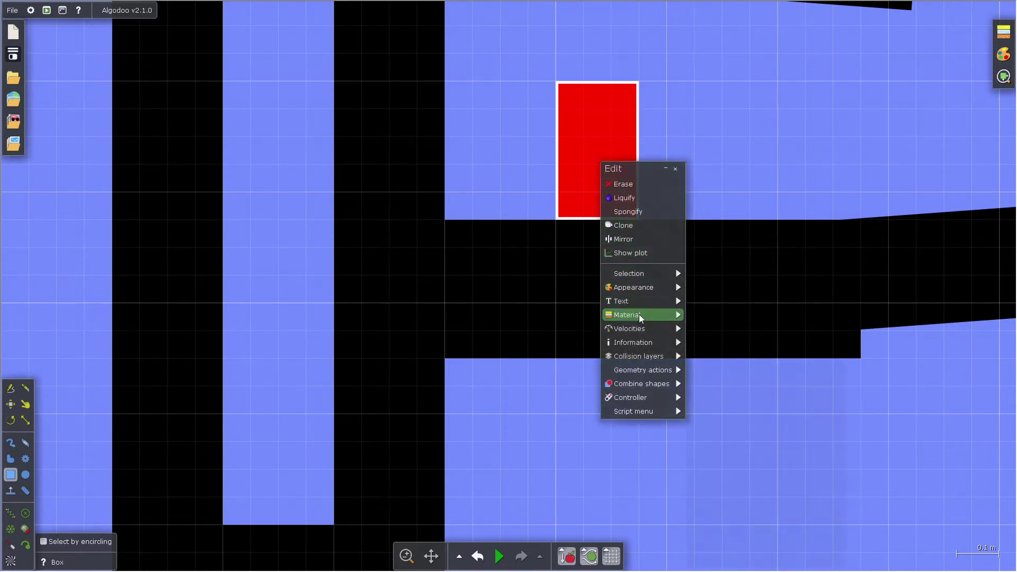
mouse_move(639, 315)
left_click_drag(781, 430, 752, 455)
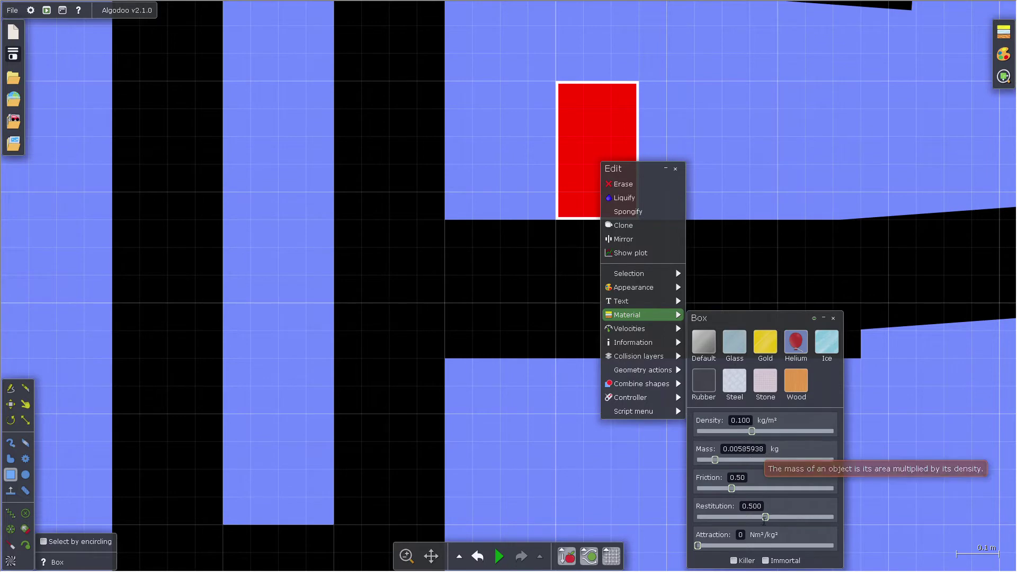
Step: Make the four black boxes around the red box immortal and turn the red box into a killer
key("Escape")
scroll(350, 478, "down", 2)
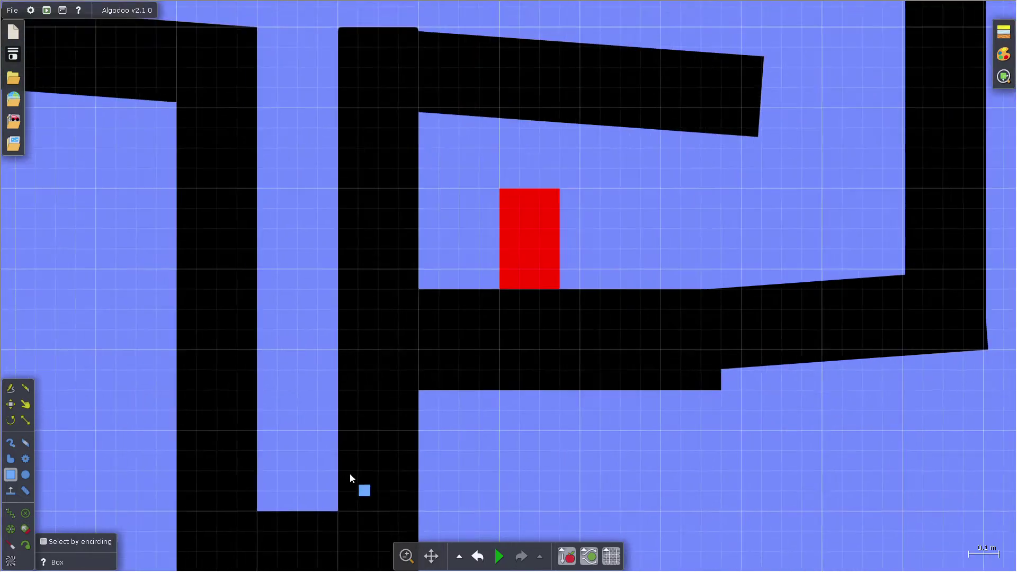
scroll(350, 474, "down", 1)
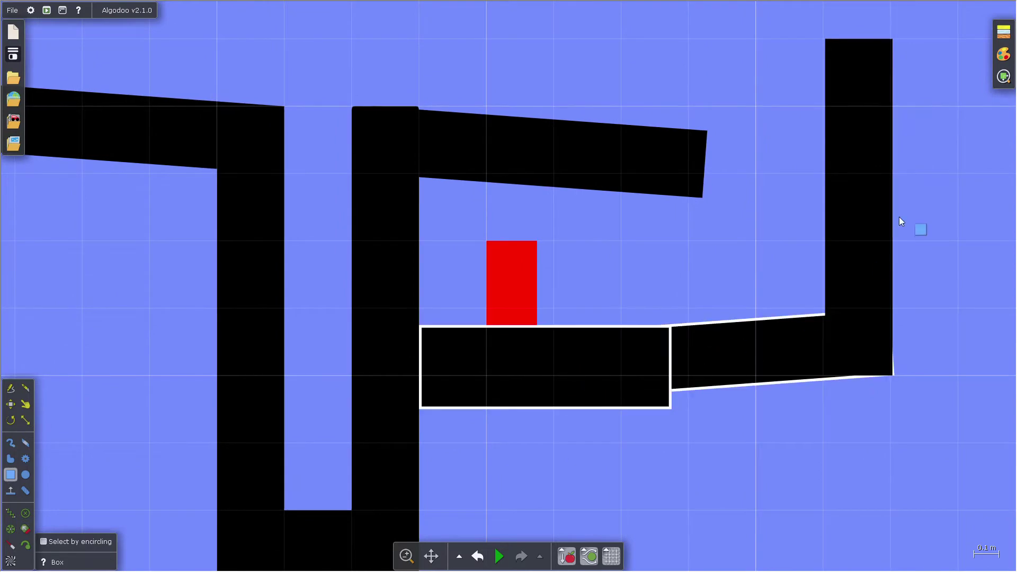
right_click(602, 148)
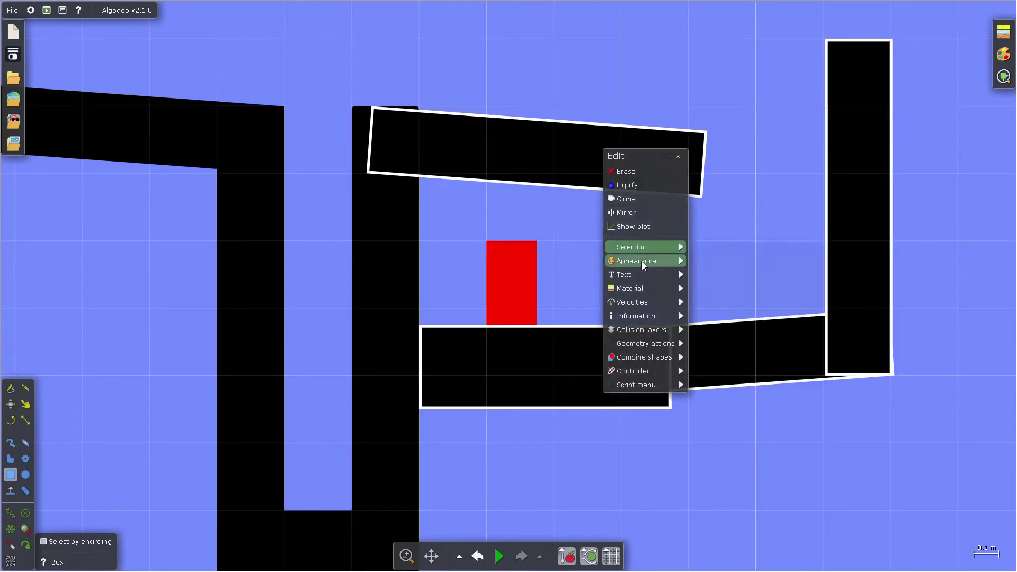
mouse_move(644, 288)
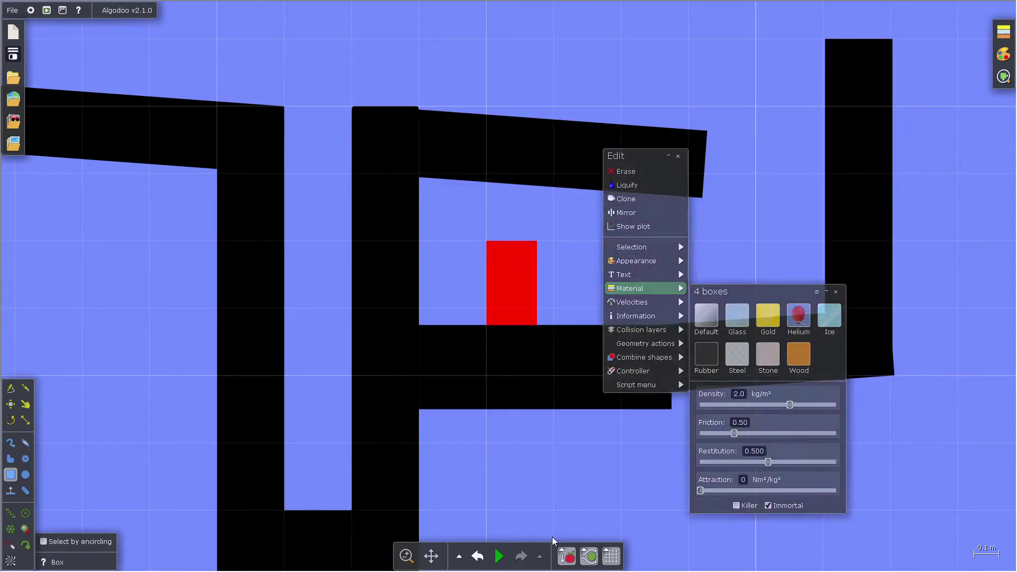
left_click(552, 539)
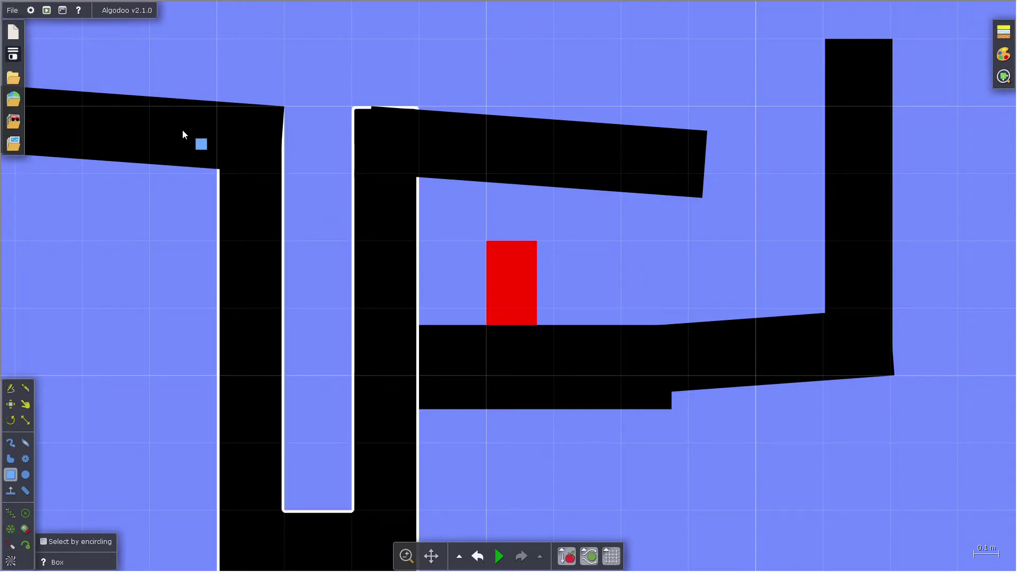
right_click(523, 267)
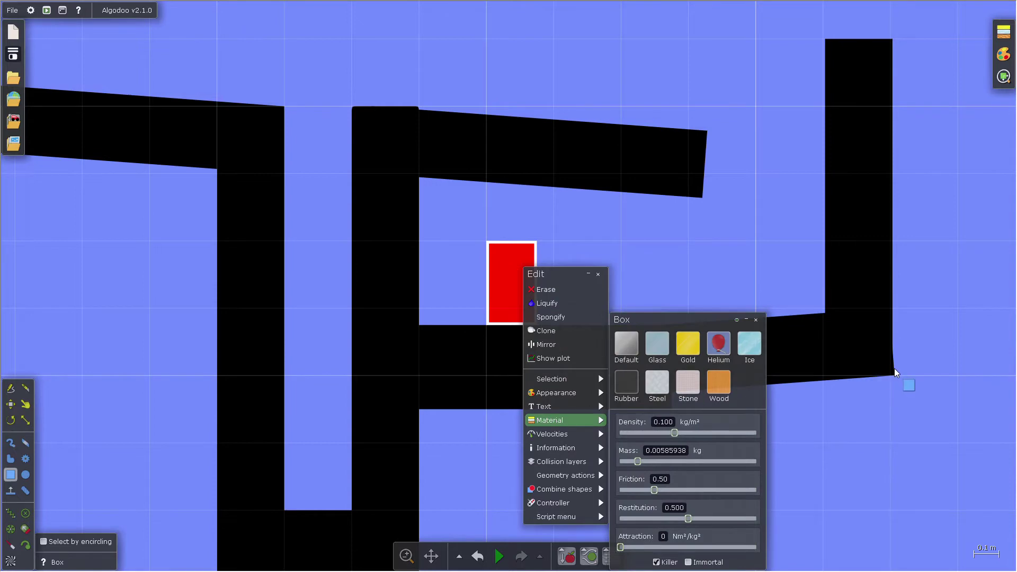
Step: Draw a box about 0.06 m wide and 0.31 m tall inside the U shape's right arm and make it transparent without borders
scroll(419, 243, "up", 5)
left_click_drag(313, 238, 363, 502)
right_click(338, 424)
mouse_move(379, 438)
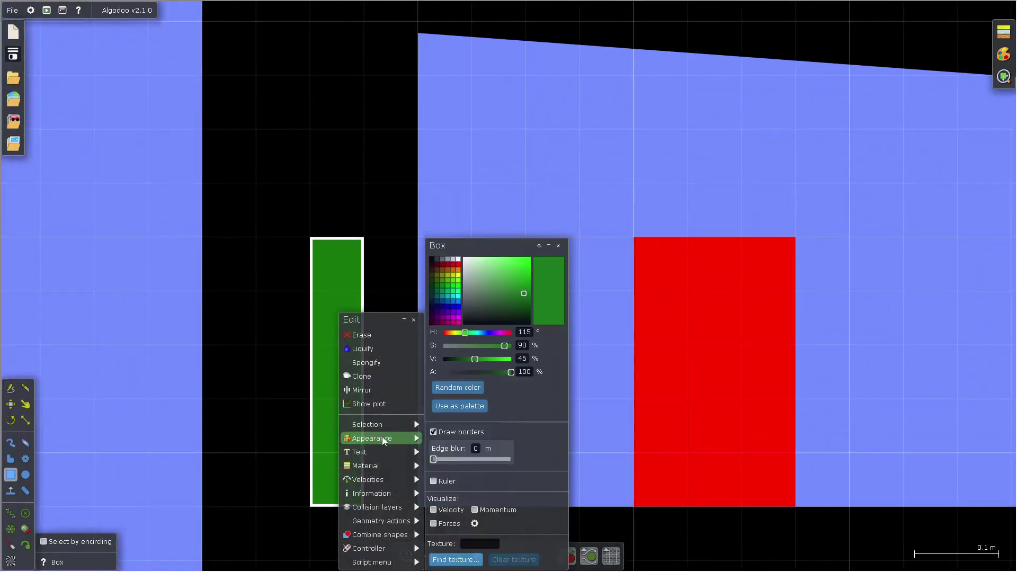
left_click(469, 430)
left_click_drag(507, 376, 448, 373)
Step: Glue the narrow box inside the U shape's right arm to the background
mouse_move(374, 467)
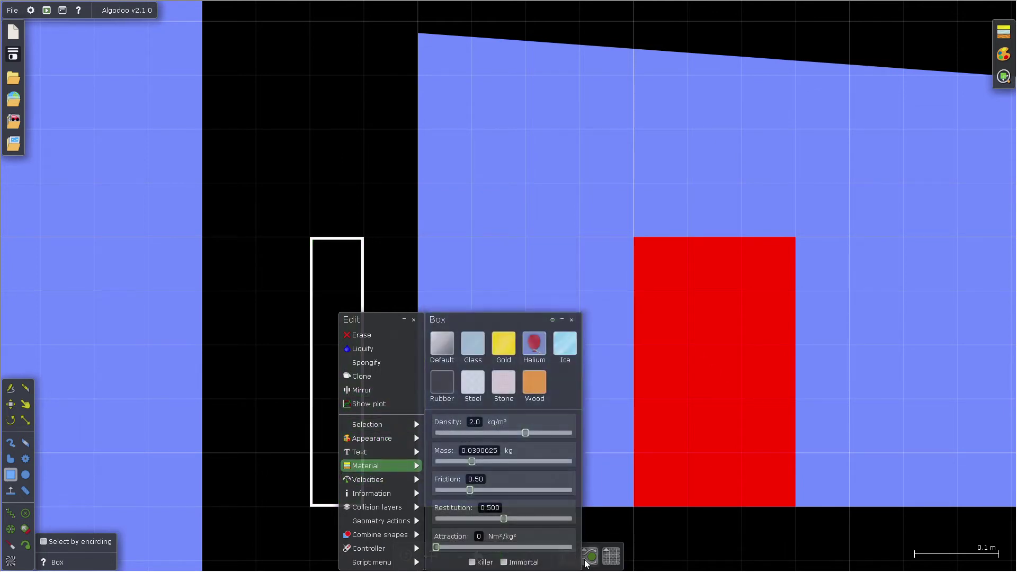
mouse_move(401, 520)
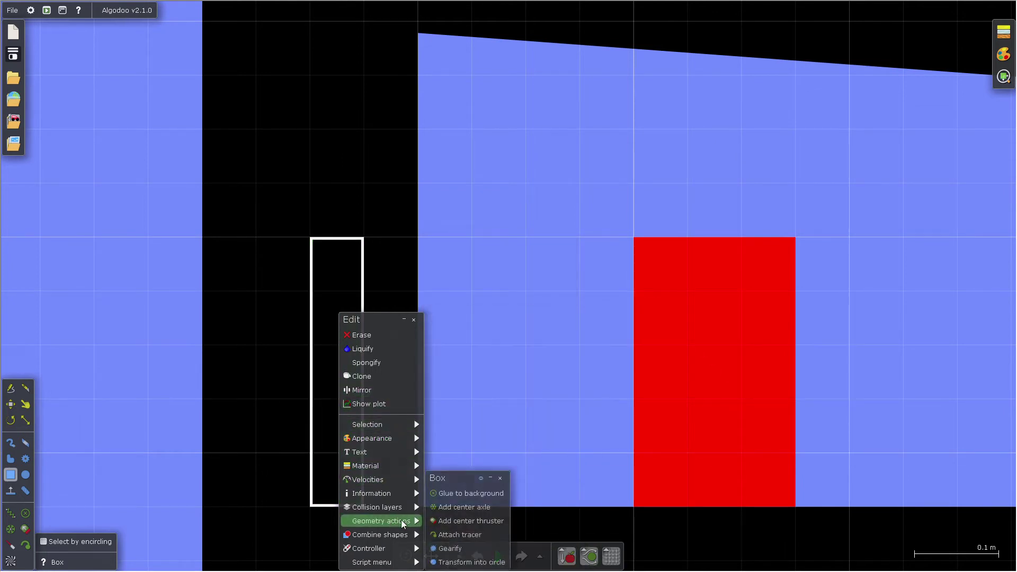
left_click(472, 497)
Step: Paint a single round marble with the 0.25 m Brush above the sloped bar on the U shape's left arm
scroll(544, 161, "down", 5)
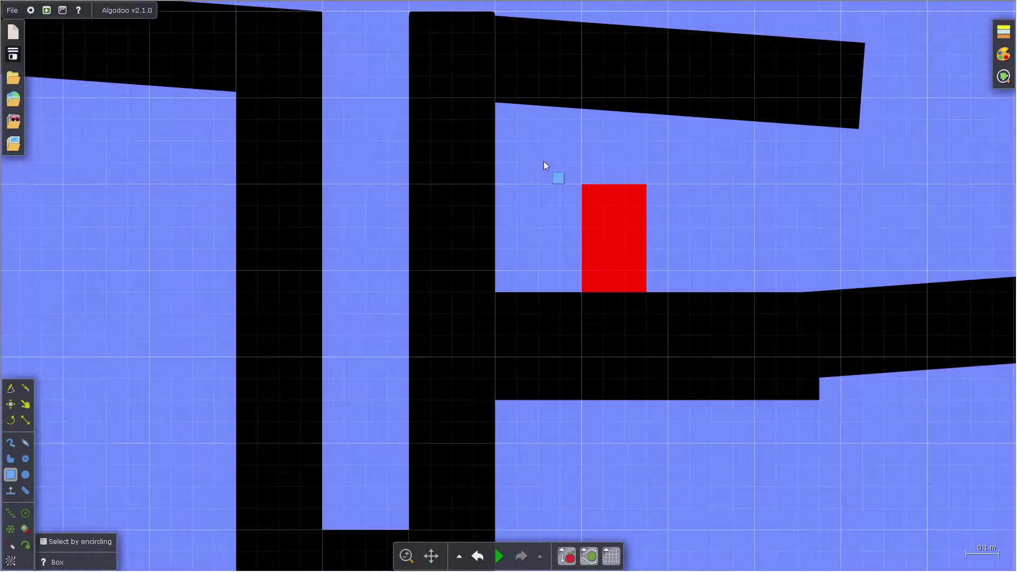
scroll(544, 161, "down", 5)
scroll(285, 27, "up", 4)
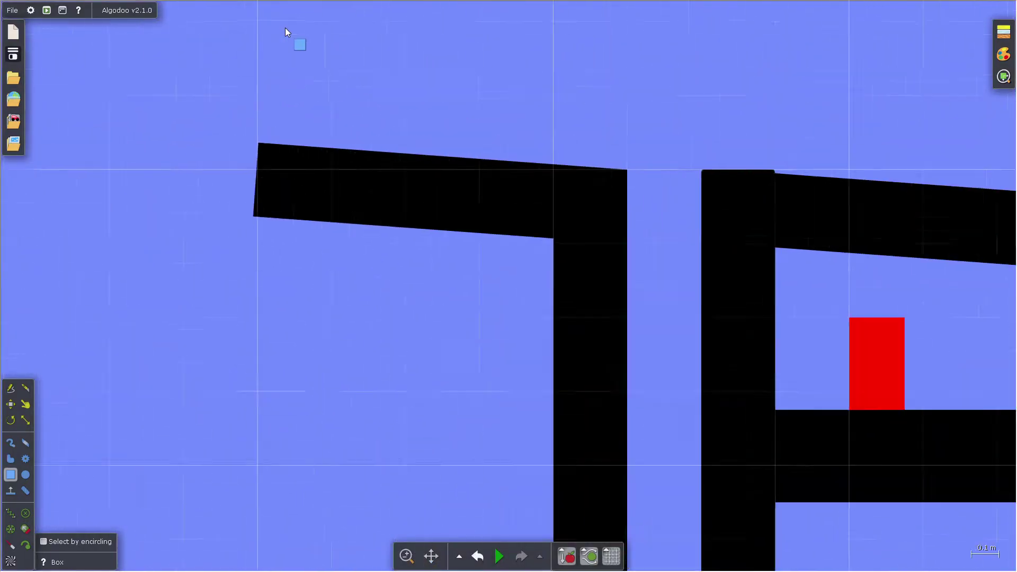
left_click_drag(285, 27, 232, 538)
scroll(223, 538, "down", 2)
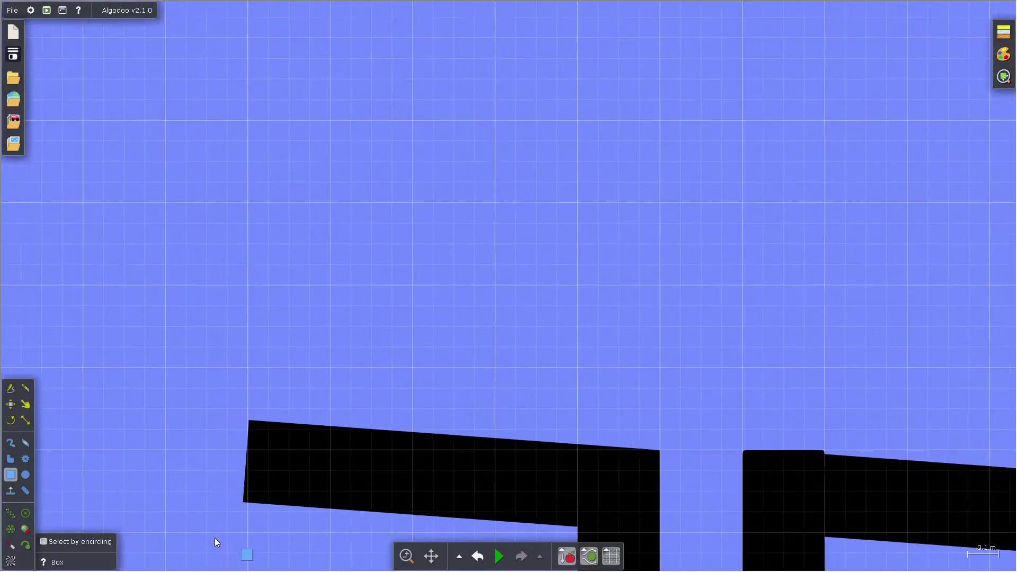
left_click(10, 441)
left_click(289, 253)
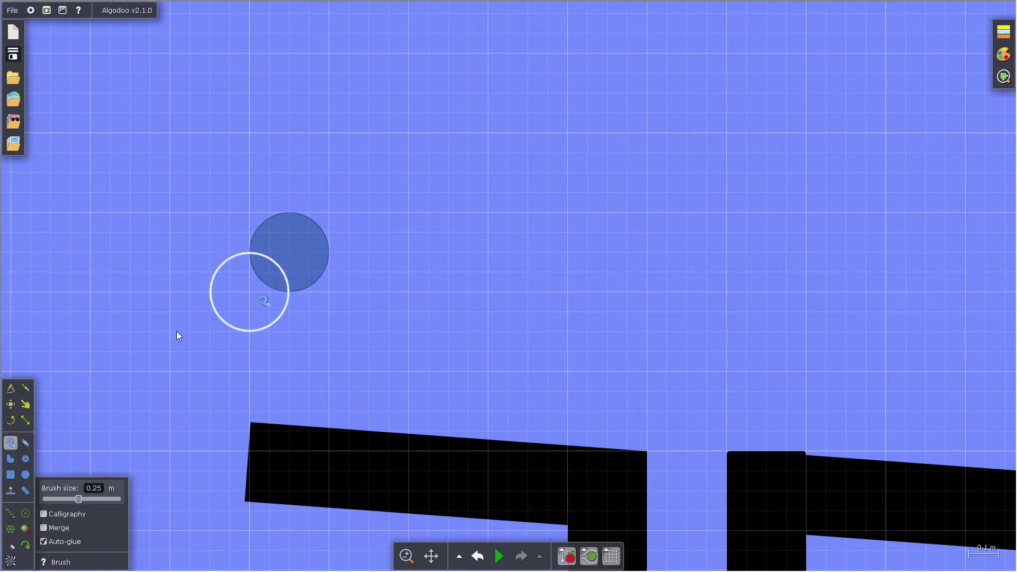
Step: Color the new marble red
left_click(10, 404)
right_click(275, 270)
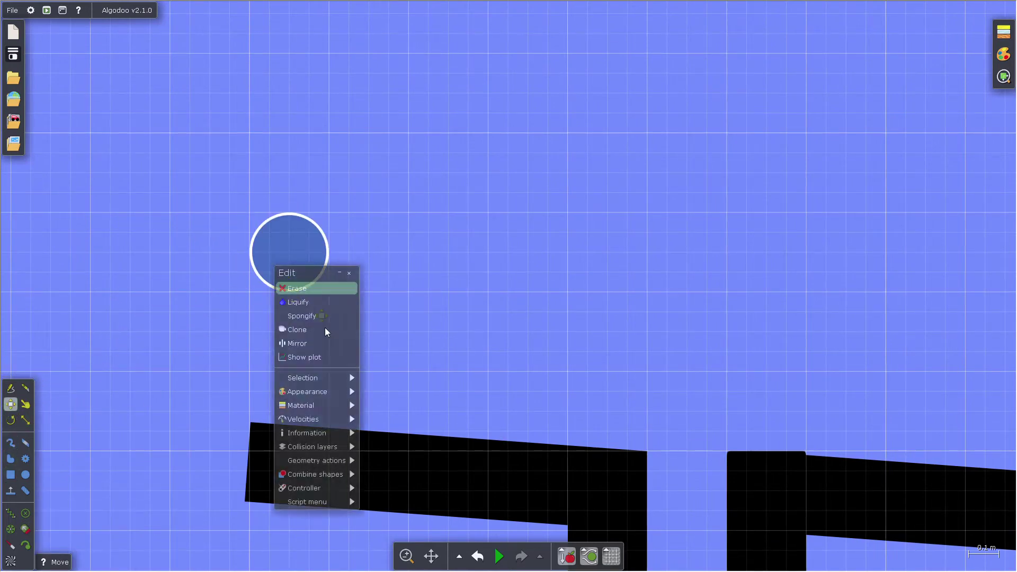
mouse_move(349, 391)
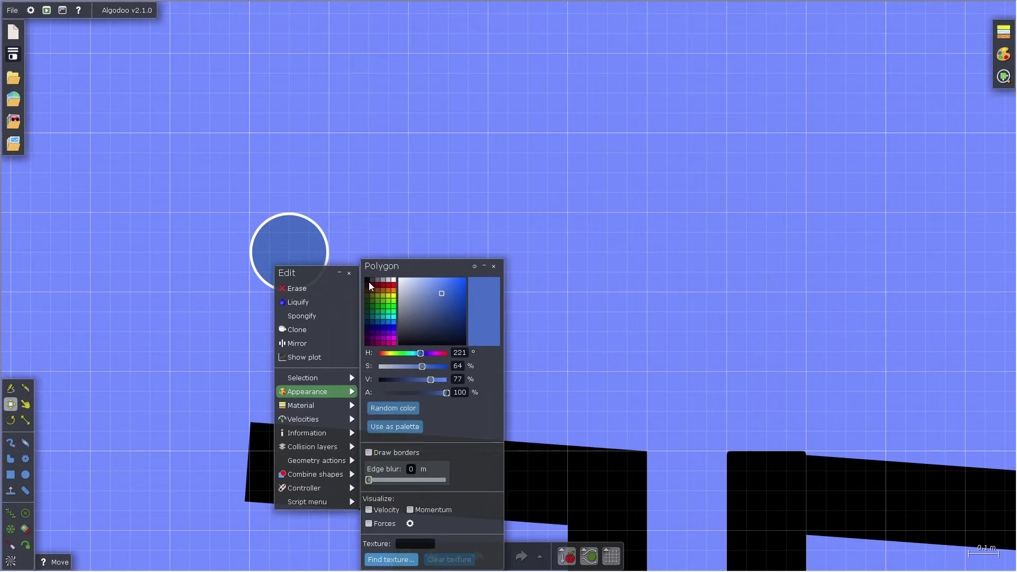
left_click(394, 289)
Step: Attach a tracer to the red marble and set its fade time to 0.110 s
mouse_move(322, 460)
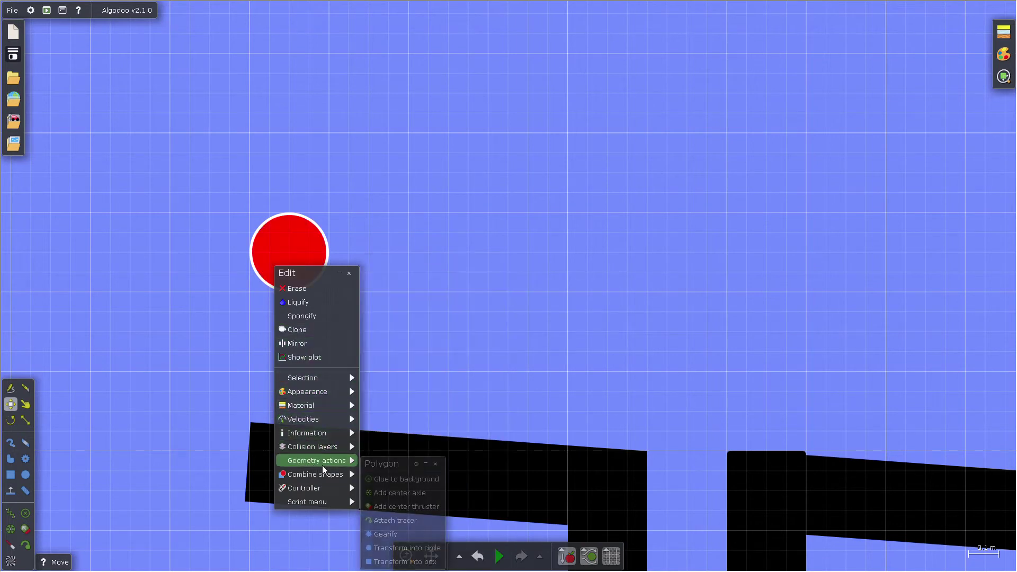
left_click(418, 521)
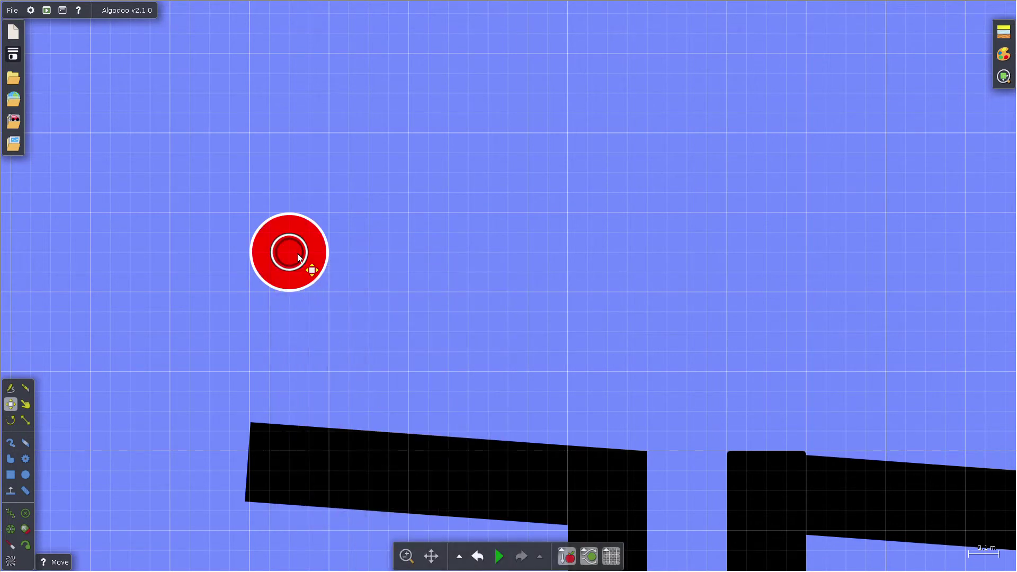
right_click(299, 258)
mouse_move(349, 418)
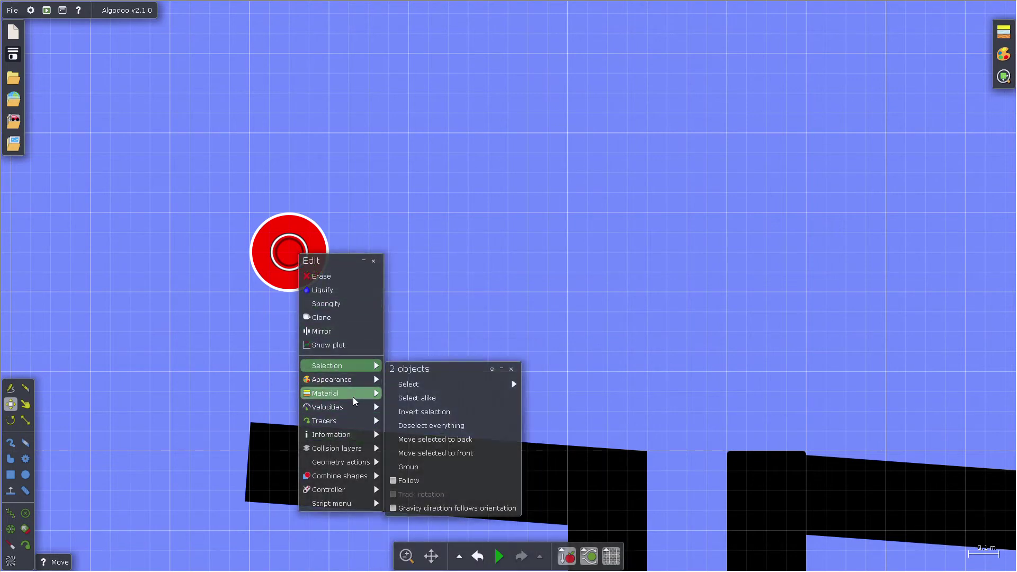
left_click_drag(402, 452, 395, 455)
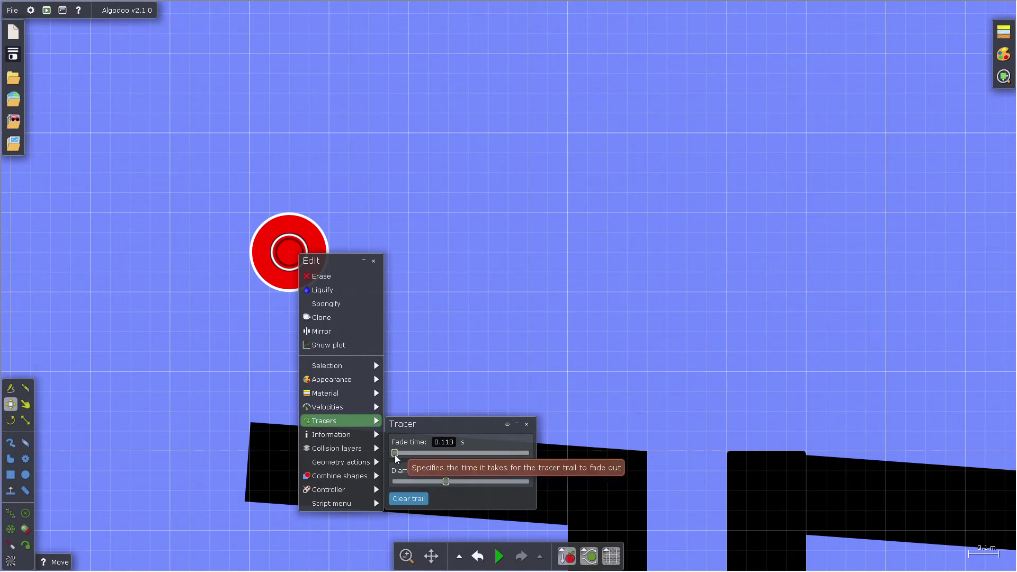
Step: Select only the marble's tracer and move it to the back
mouse_move(354, 370)
mouse_move(446, 392)
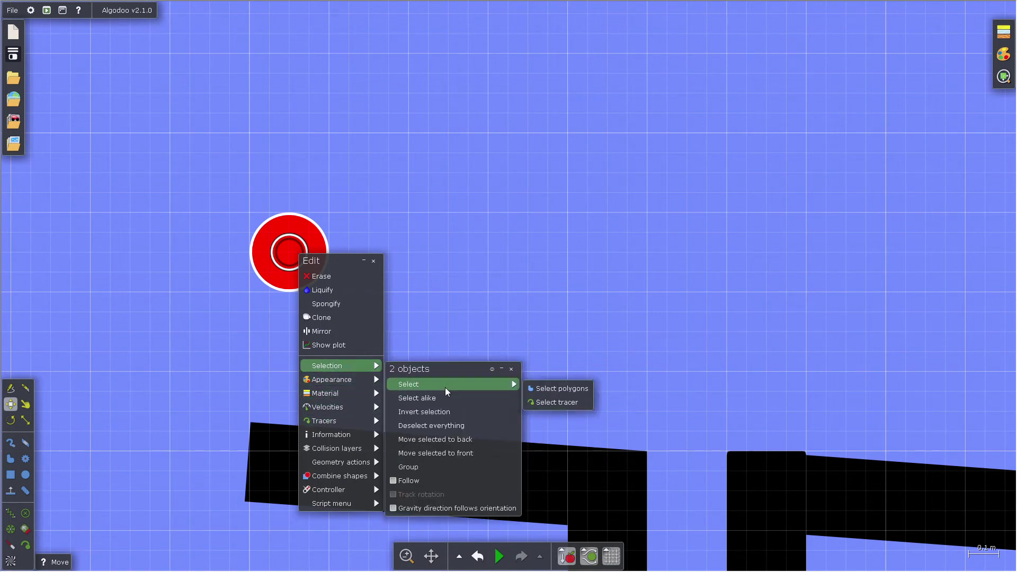
left_click(557, 402)
mouse_move(614, 476)
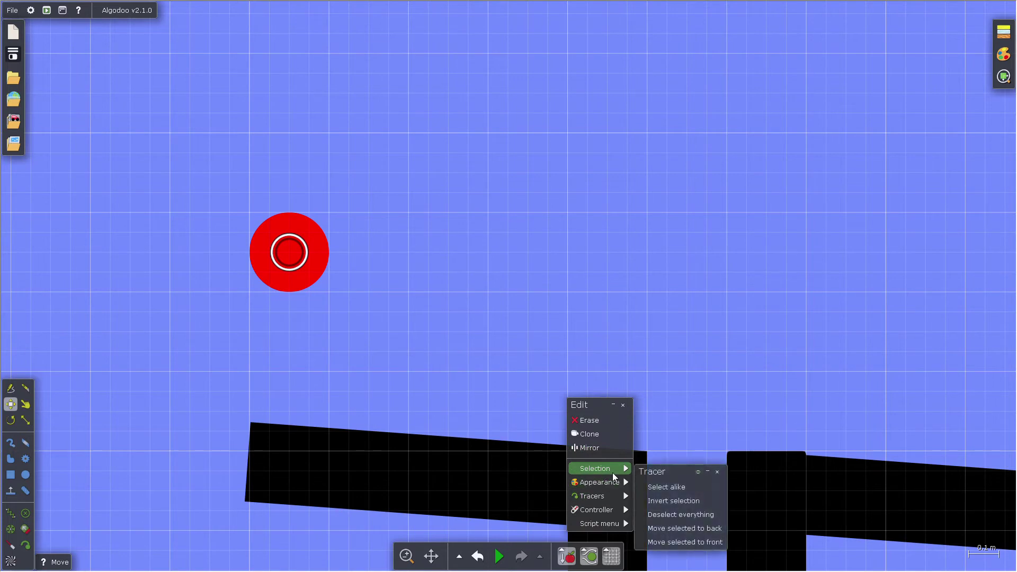
left_click(684, 528)
Step: Copy the red marble with its tracer and paste three copies beside it to form a row of four
left_click_drag(150, 152, 498, 428)
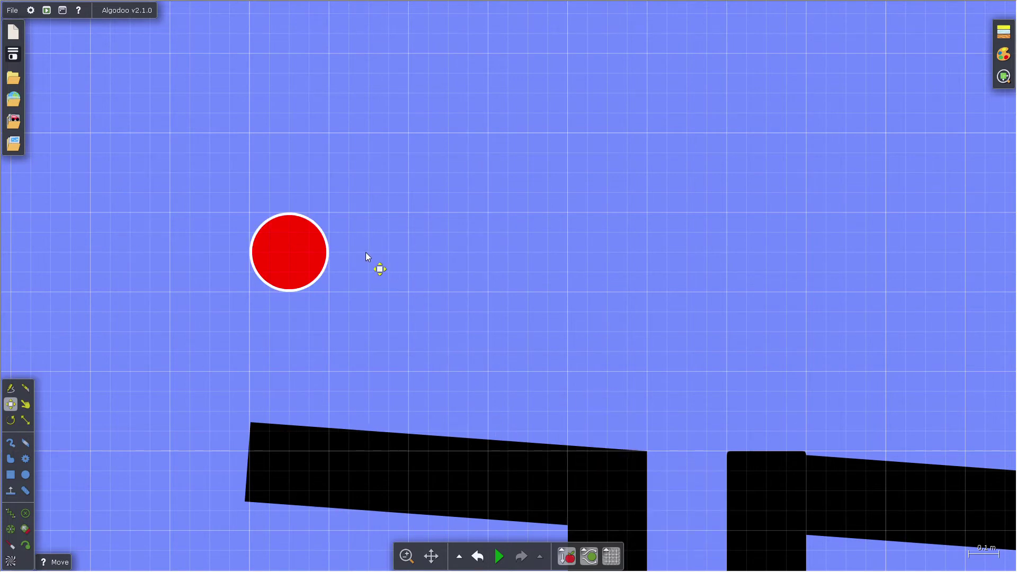
key("ctrl+c")
key("ctrl+v")
key("ctrl+v")
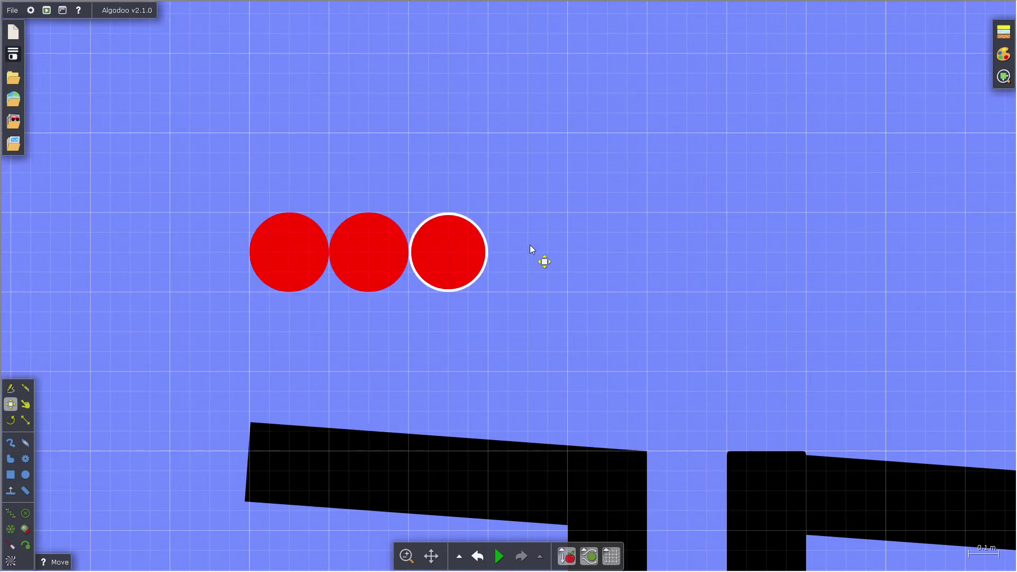
key("ctrl+v")
Step: Paste four more marbles as a second row directly above the first
key("ctrl+v")
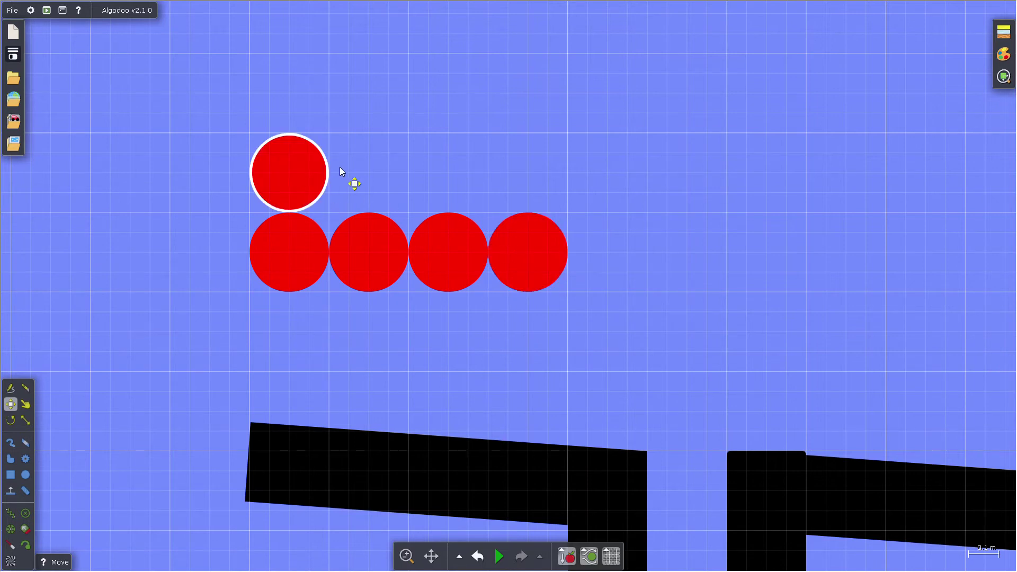
key("ctrl+v")
key("ctrl+v")
left_click_drag(506, 174, 451, 176)
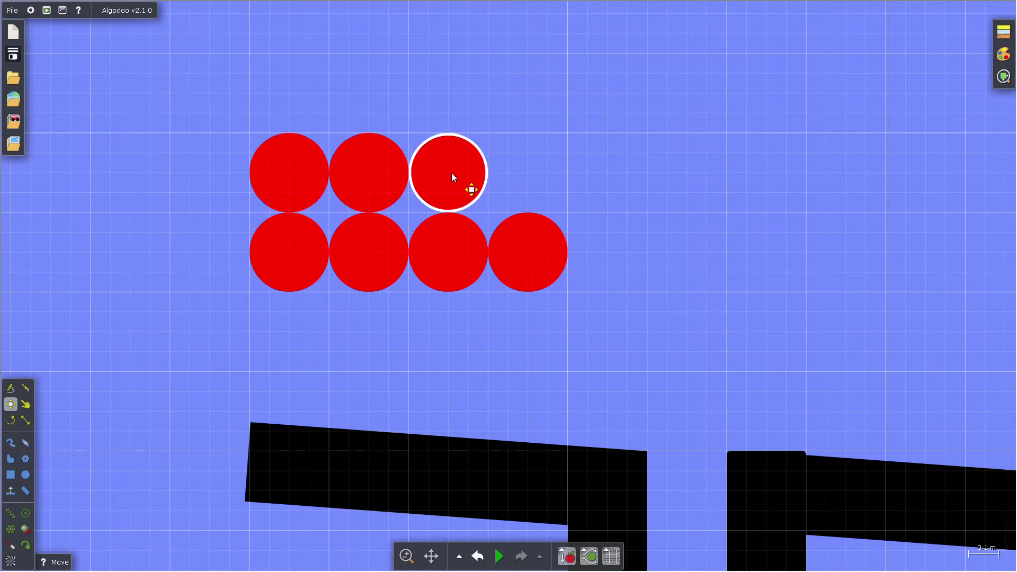
key("ctrl+v")
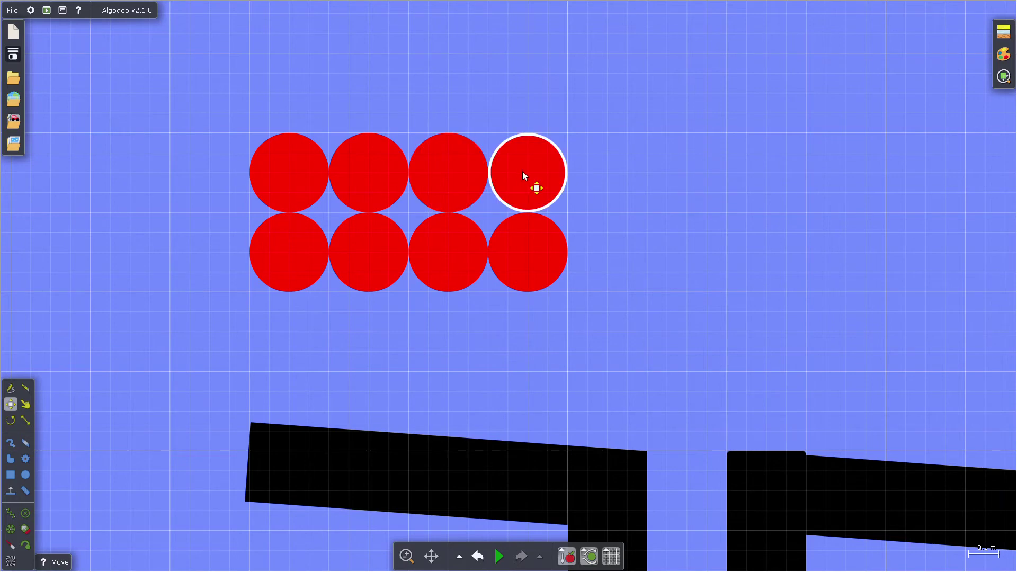
Step: Delete the fourth marble of the lower row together with its tracer
left_click(236, 215)
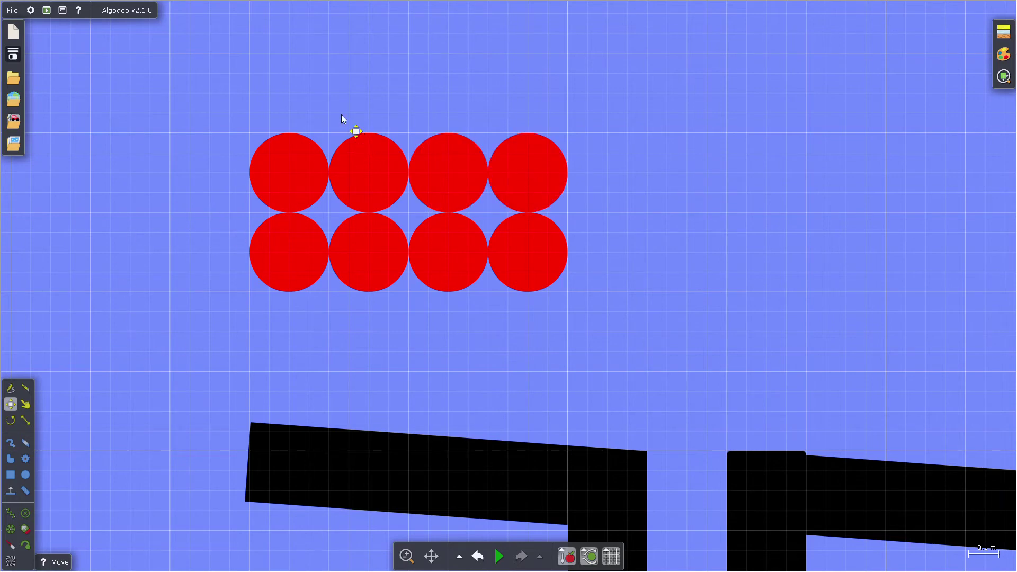
left_click_drag(348, 111, 419, 229)
scroll(279, 39, "down", 3)
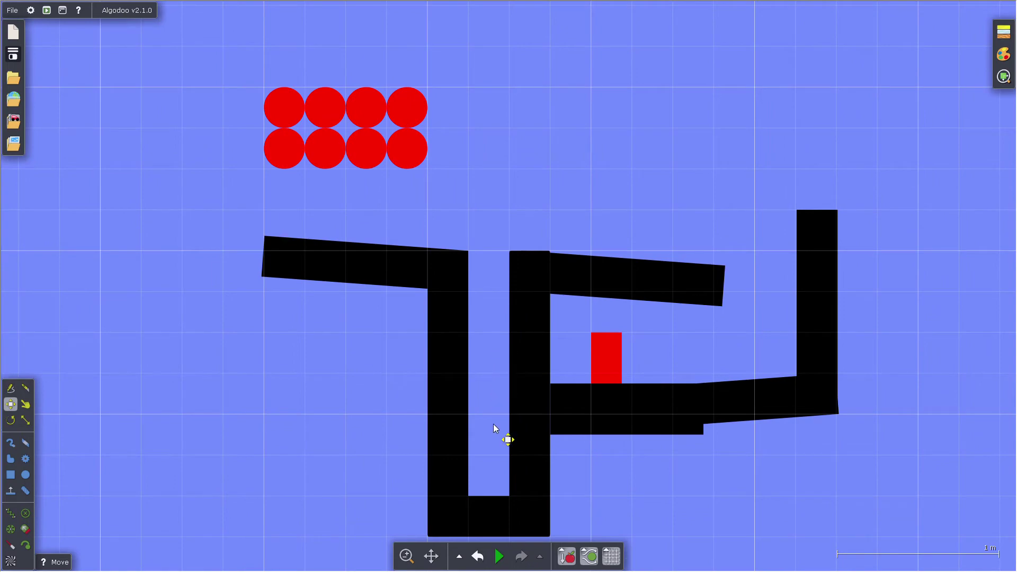
scroll(317, 40, "up", 3)
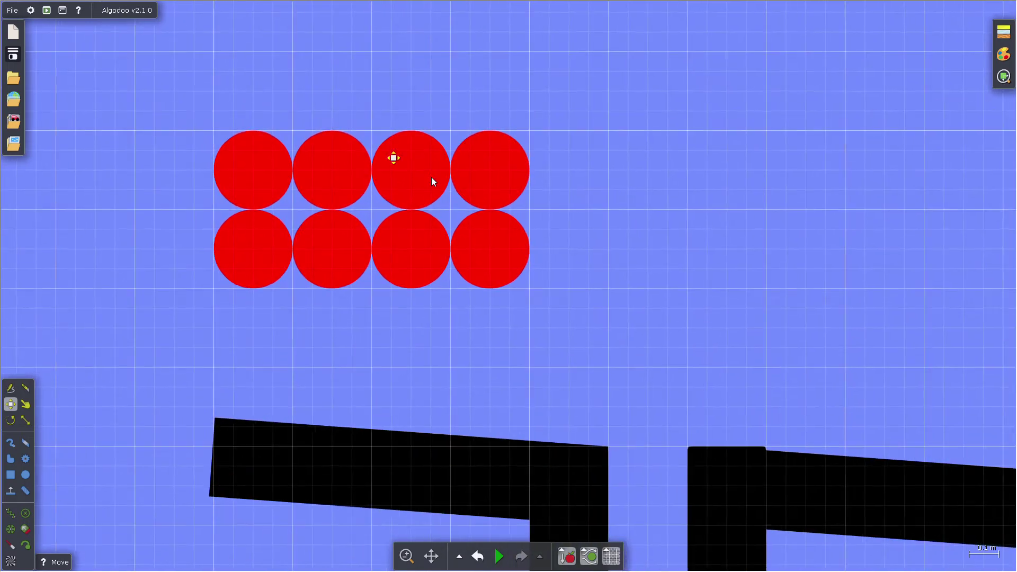
left_click_drag(454, 211, 585, 326)
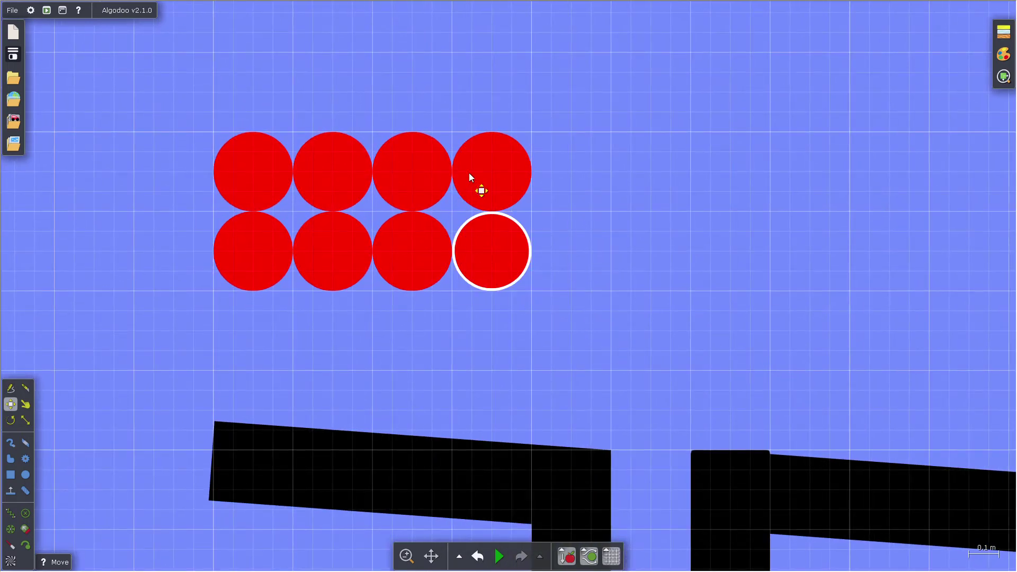
key("Delete")
Step: Color the second marble of the upper row and its tracer orange
left_click_drag(292, 111, 374, 216)
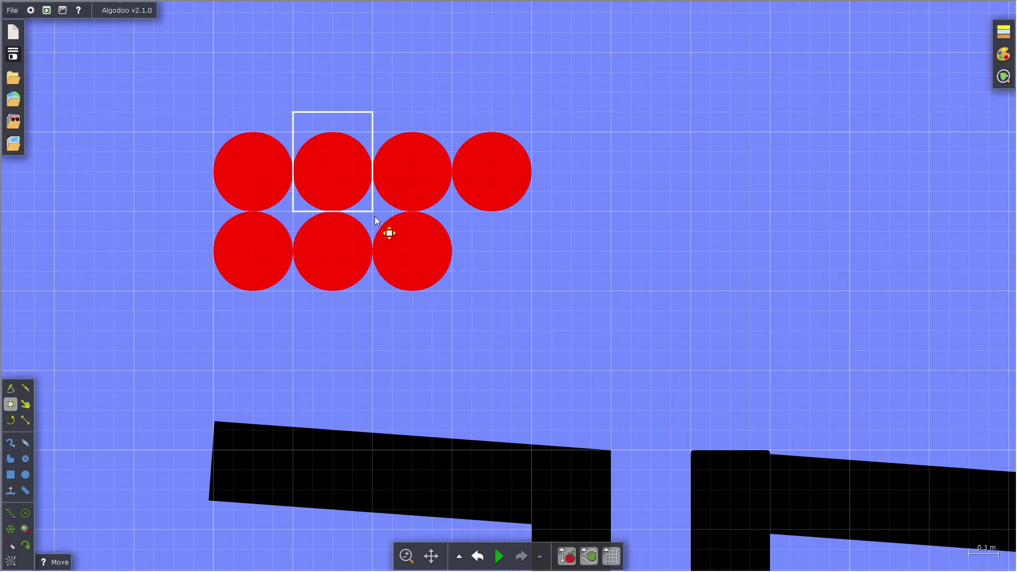
right_click(329, 173)
mouse_move(386, 303)
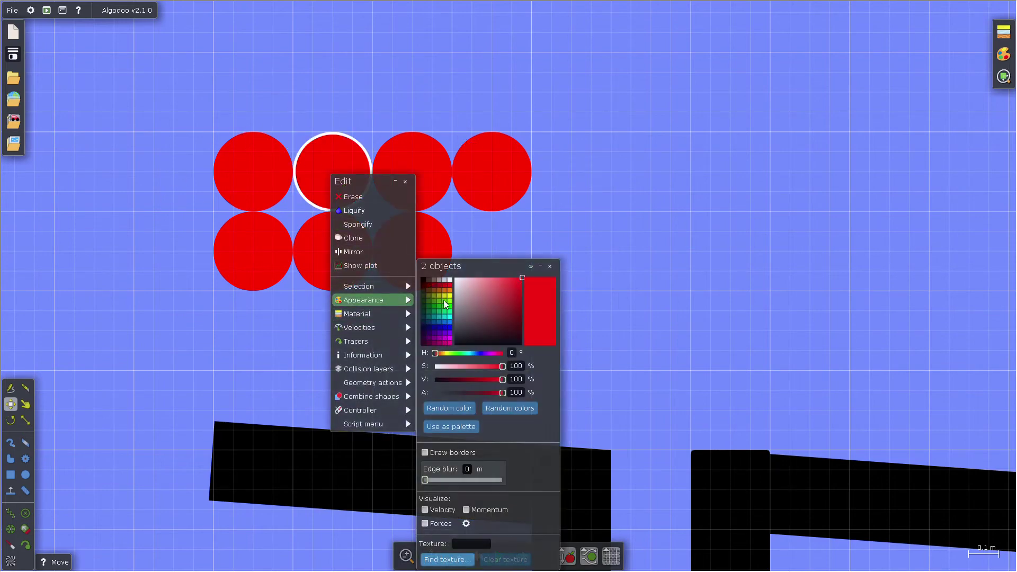
left_click(451, 291)
Step: Color the third marble of the upper row and its tracer yellow
left_click_drag(373, 111, 456, 227)
right_click(422, 170)
mouse_move(466, 293)
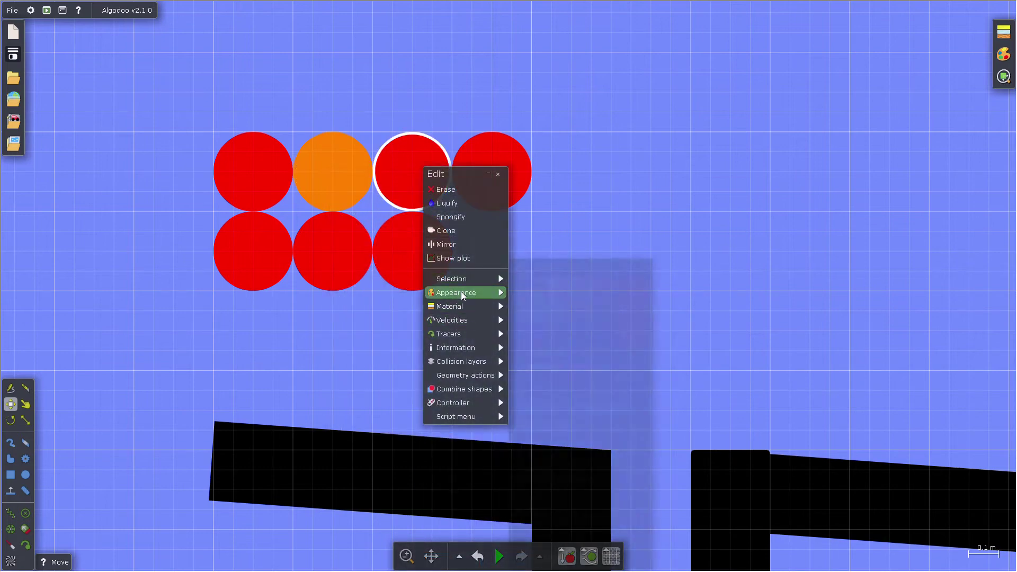
left_click(544, 294)
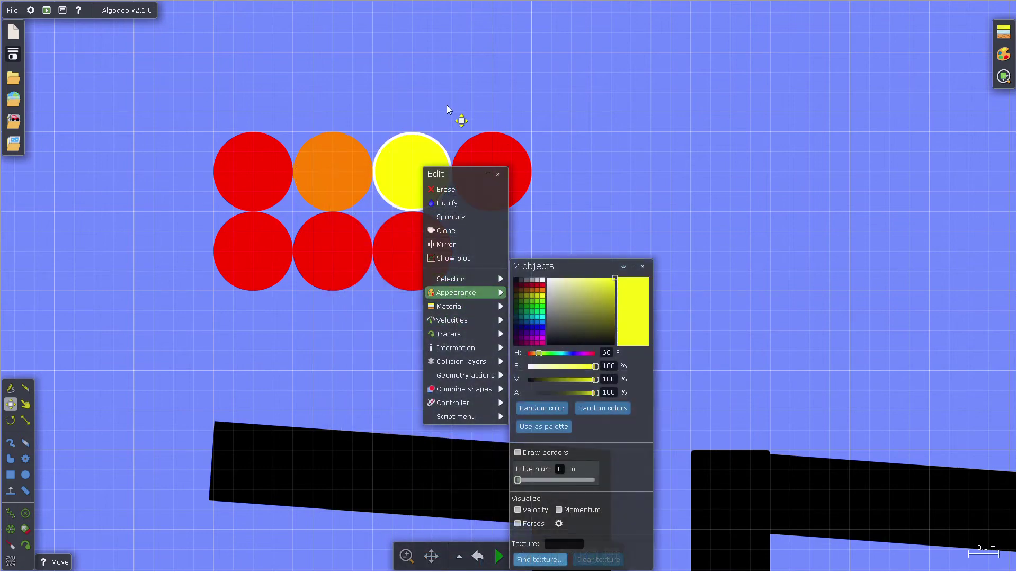
Step: Color the fourth marble of the upper row and its tracer green
left_click_drag(457, 114, 545, 227)
right_click(501, 173)
mouse_move(535, 298)
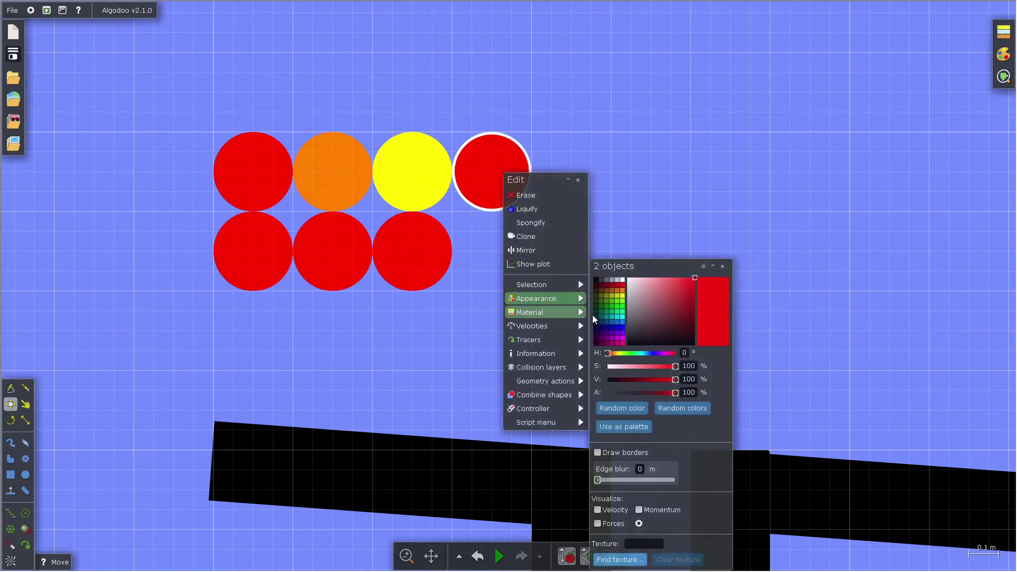
left_click(623, 308)
Step: Color the first marble of the lower row and its tracer blue
left_click_drag(193, 211, 293, 311)
right_click(261, 266)
mouse_move(318, 392)
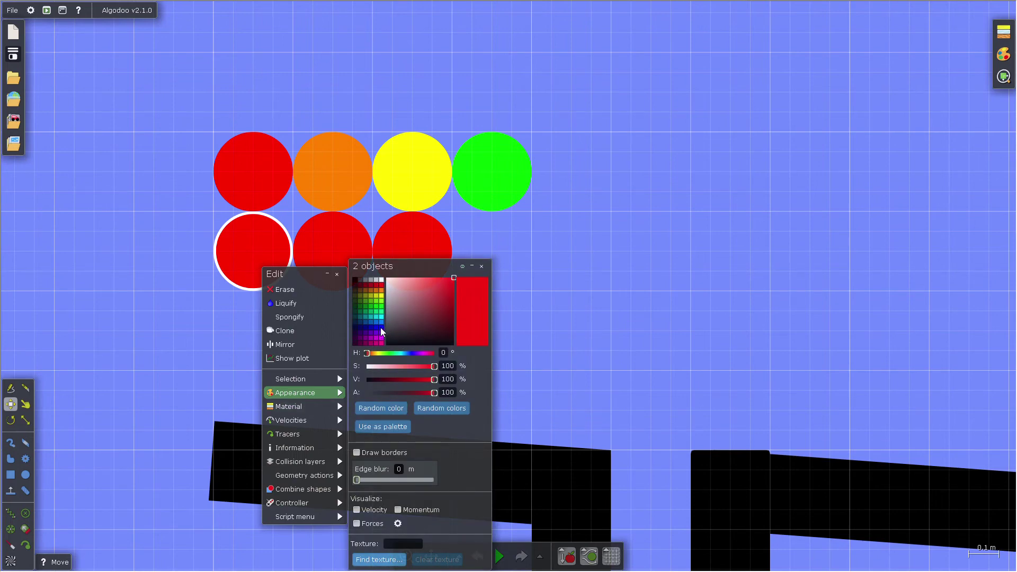
left_click(380, 327)
Step: Color the second marble of the lower row and its tracer purple
left_click_drag(292, 212, 371, 296)
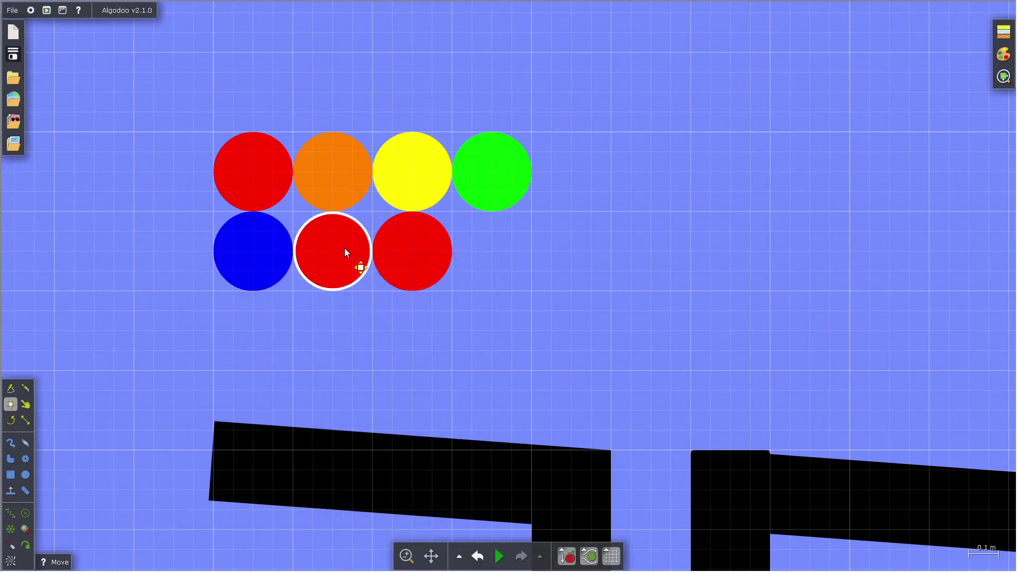
right_click(339, 247)
mouse_move(401, 375)
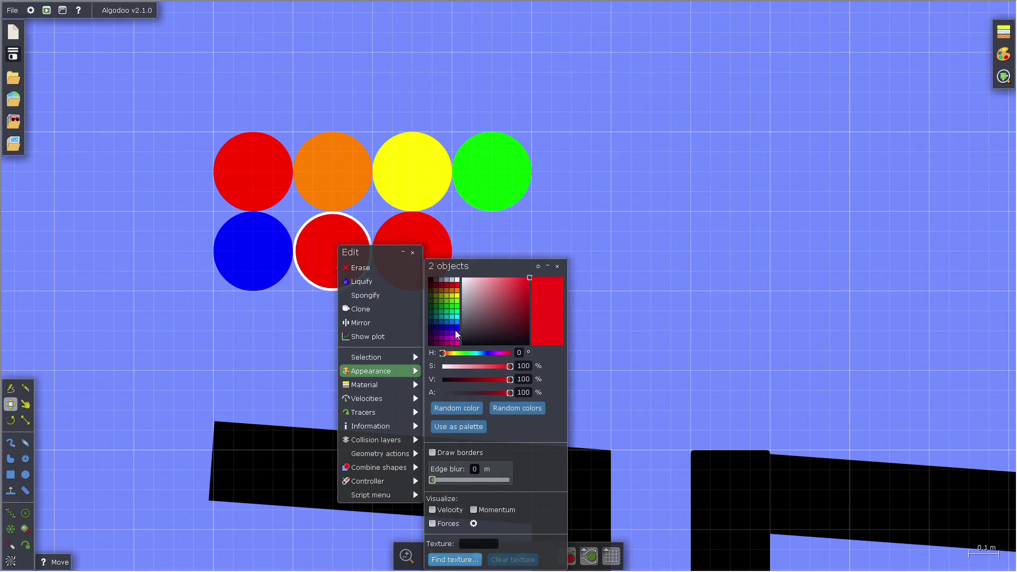
Step: Color the third marble of the lower row and its tracer pink
left_click_drag(374, 217, 461, 297)
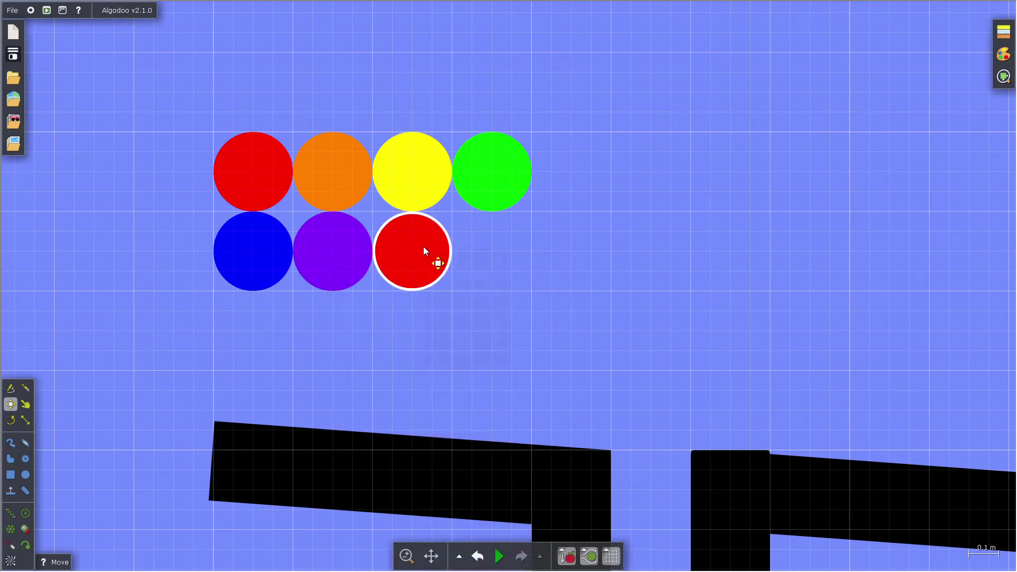
right_click(424, 246)
mouse_move(494, 376)
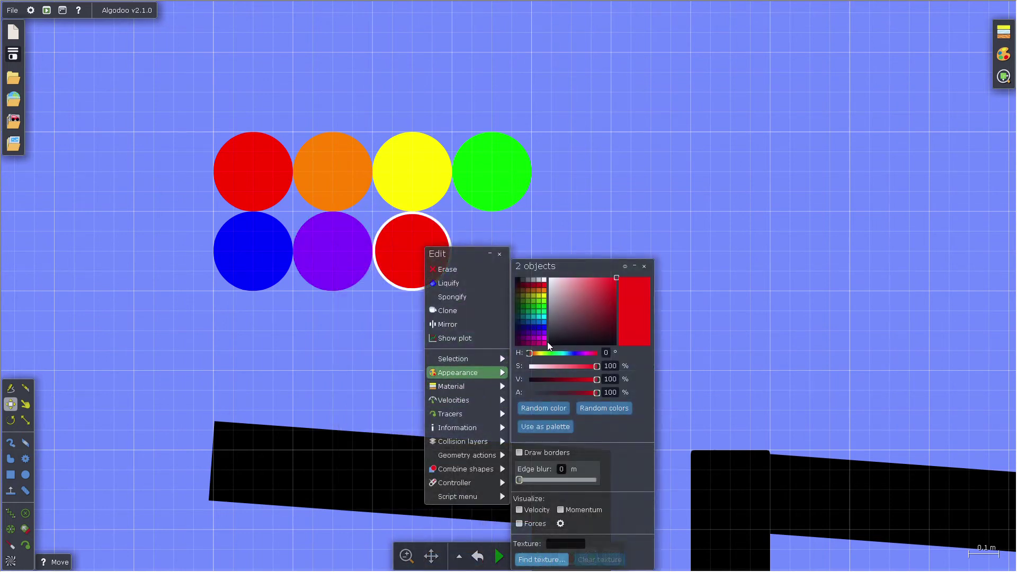
left_click(544, 343)
left_click(634, 209)
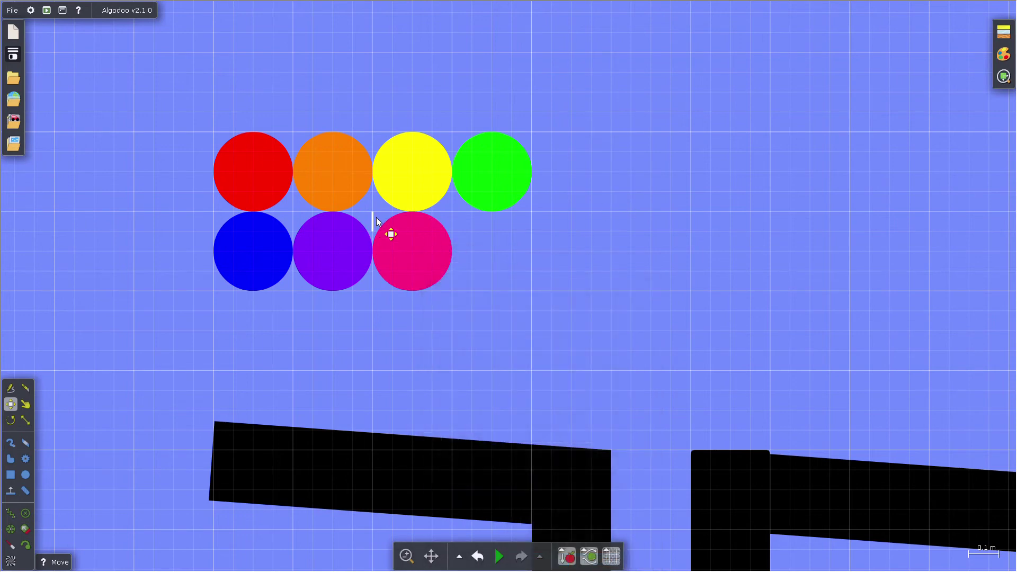
Step: Recolor the third marble of the lower row and its tracer magenta
left_click_drag(376, 217, 468, 332)
right_click(418, 235)
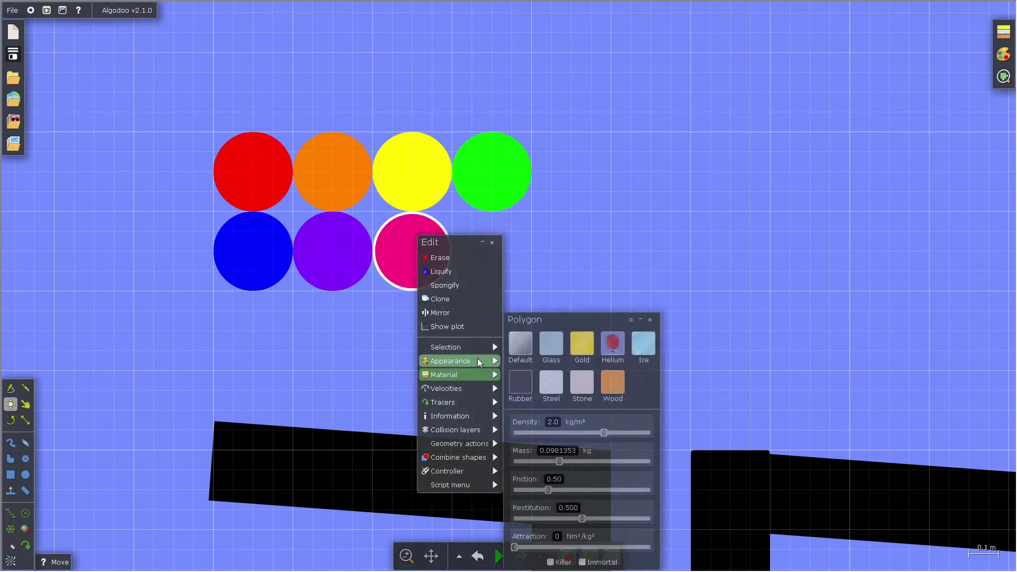
mouse_move(478, 360)
left_click(538, 335)
left_click(665, 200)
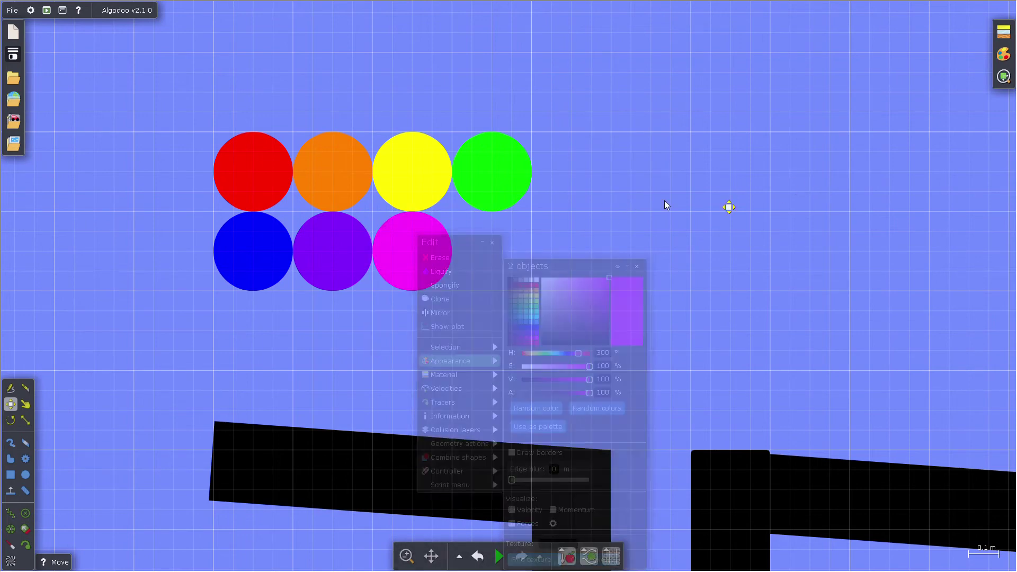
Step: Paste a copy of the vertical wall against the outer end of the left ramp, directly beside the marbles
scroll(643, 208, "down", 6)
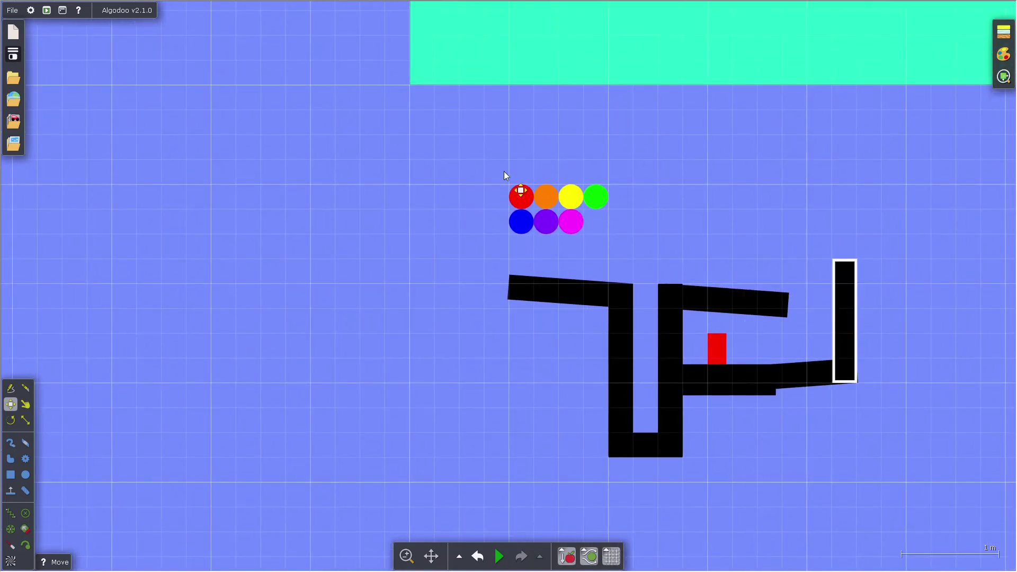
key("ctrl+v")
scroll(495, 231, "up", 5)
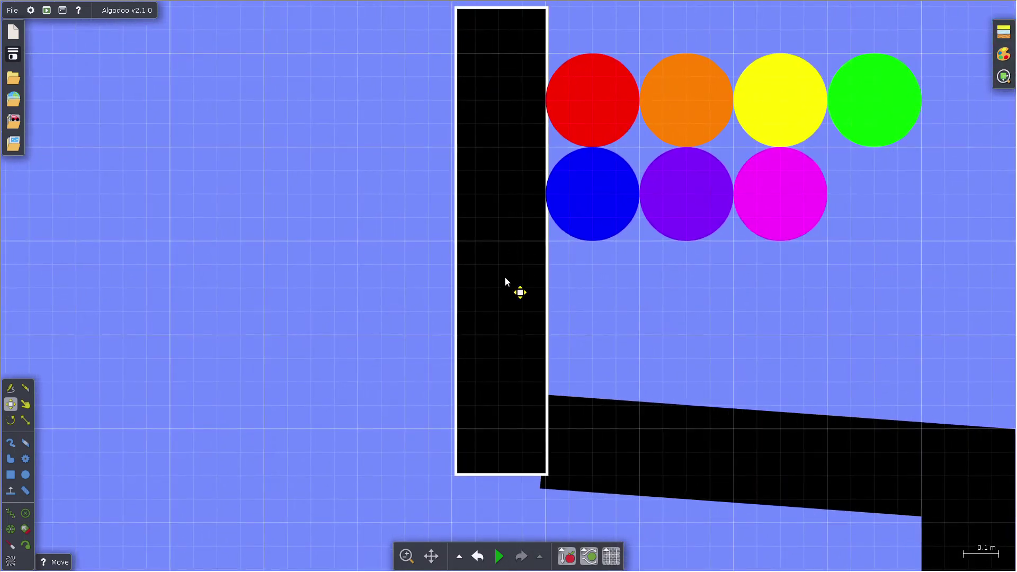
left_click_drag(506, 281, 500, 296)
scroll(318, 295, "down", 8)
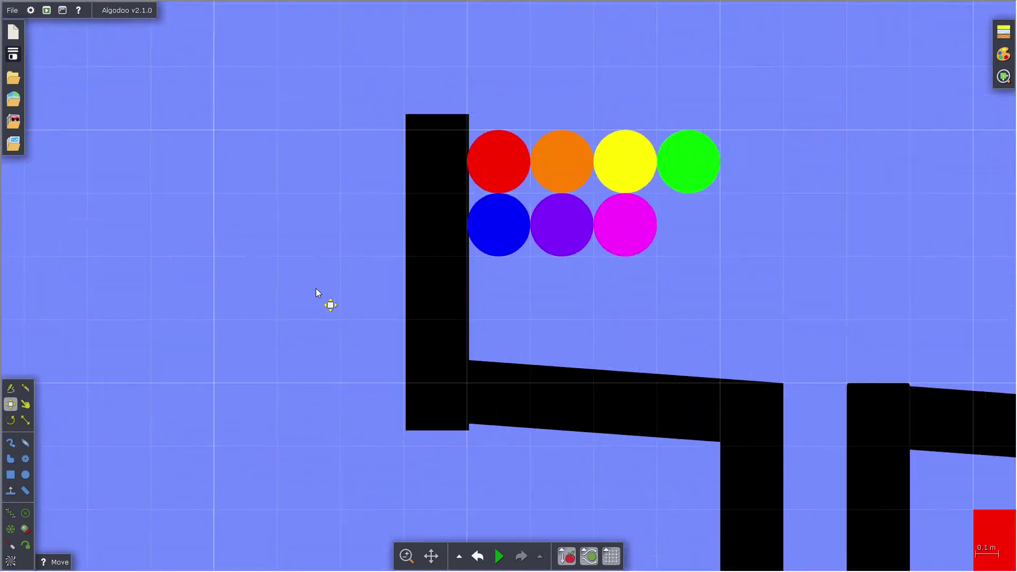
Step: Test-run the simulation with the seven marbles, then restore their starting arrangement by undoing
key("space")
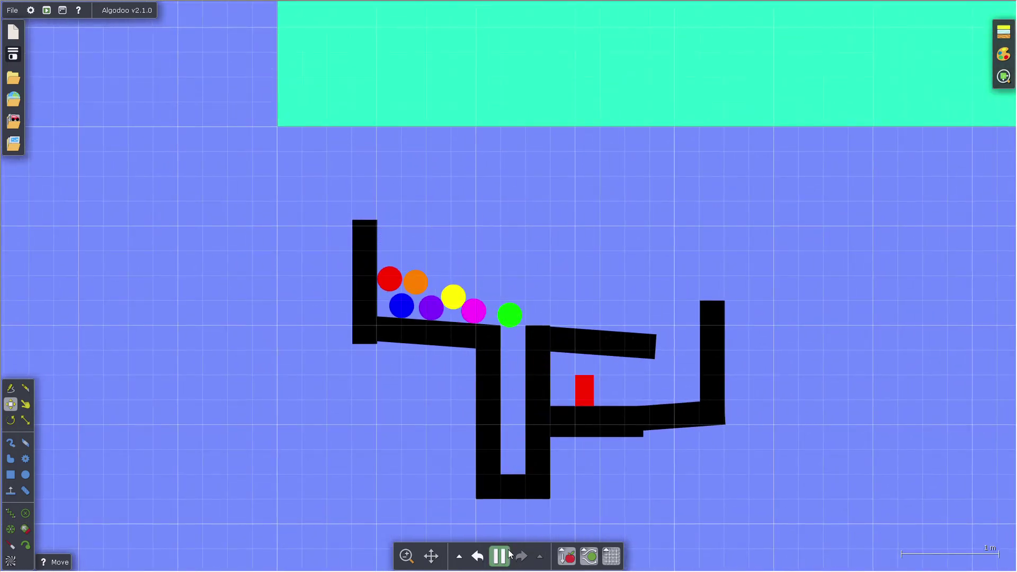
scroll(488, 412, "up", 3)
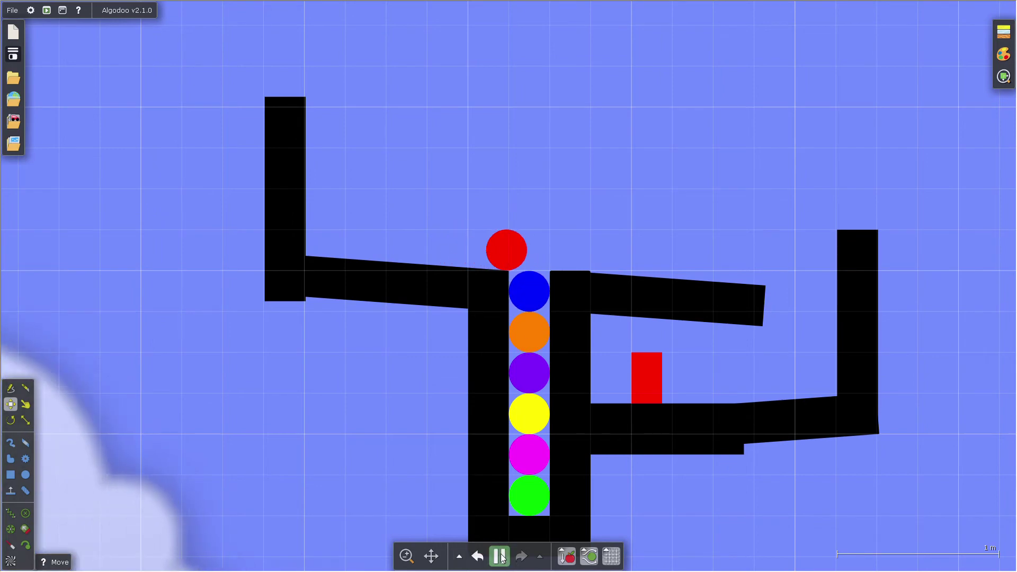
mouse_move(498, 554)
scroll(500, 202, "up", 3)
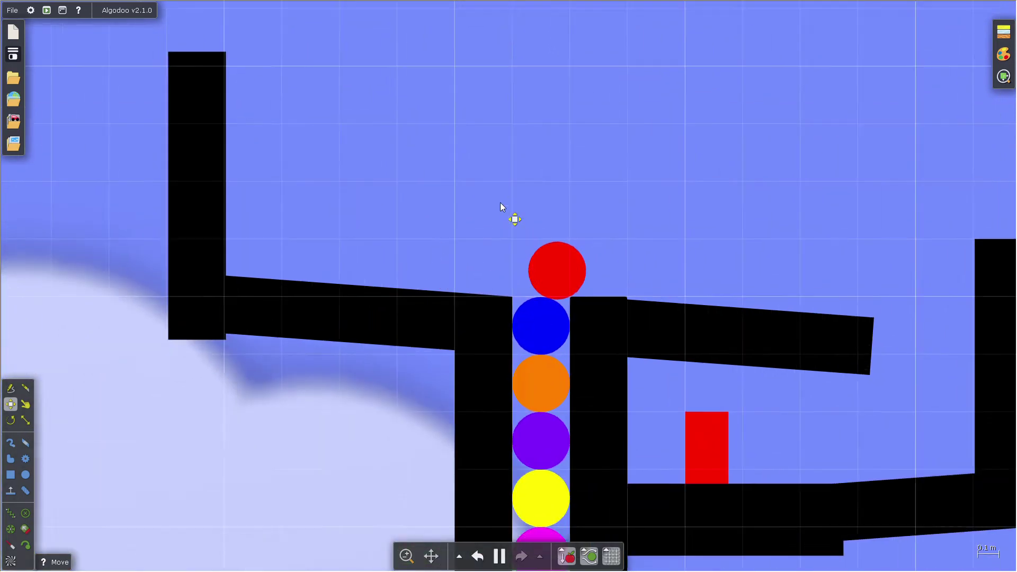
left_click(561, 288)
scroll(451, 178, "down", 3)
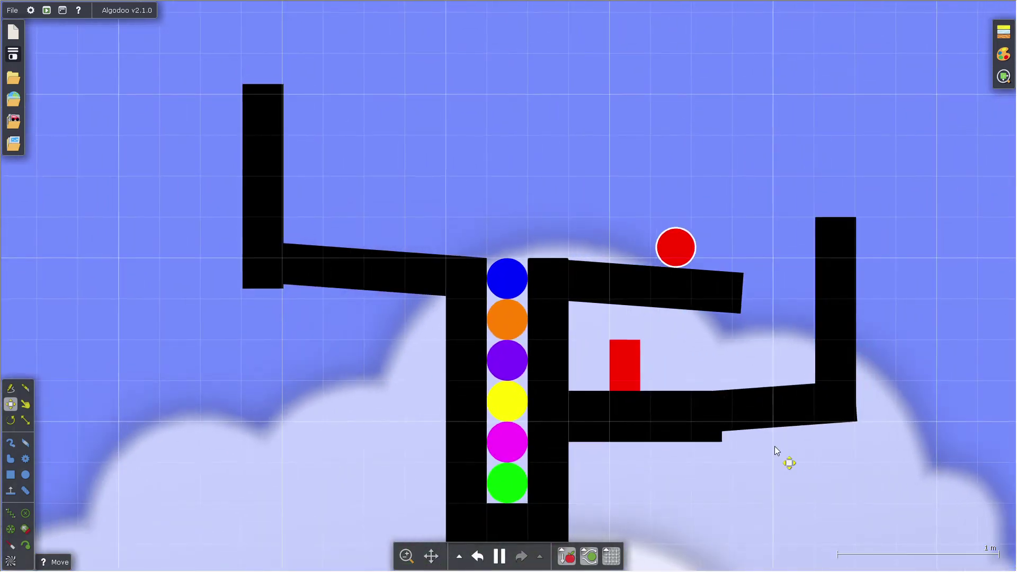
key("Delete")
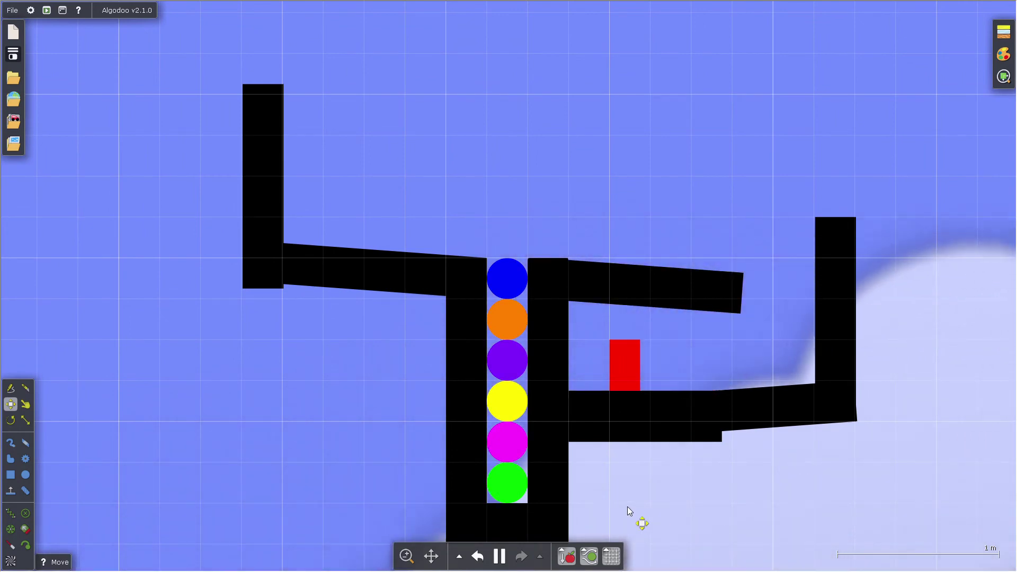
left_click(477, 557)
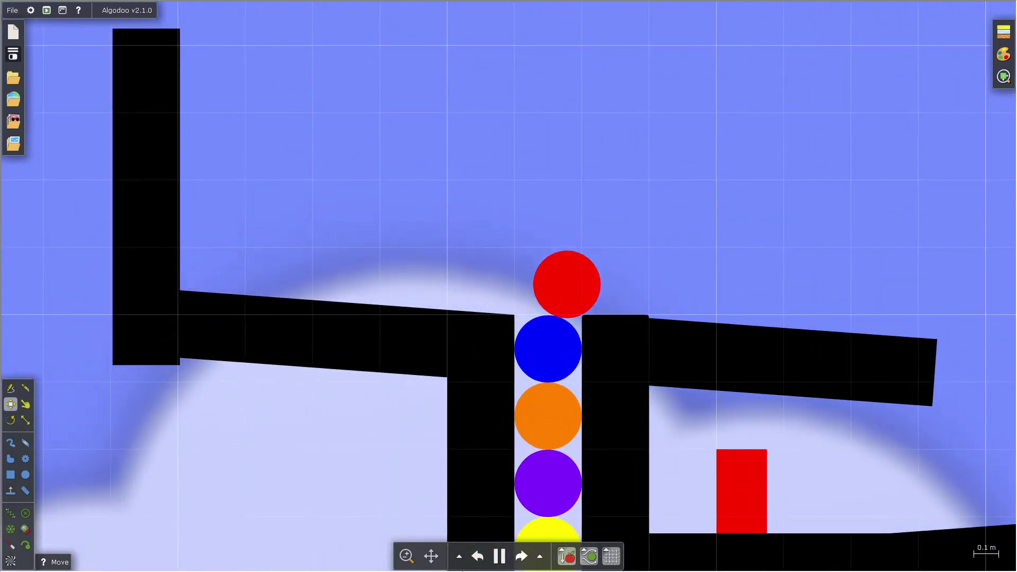
key("ctrl+z")
scroll(402, 184, "up", 2)
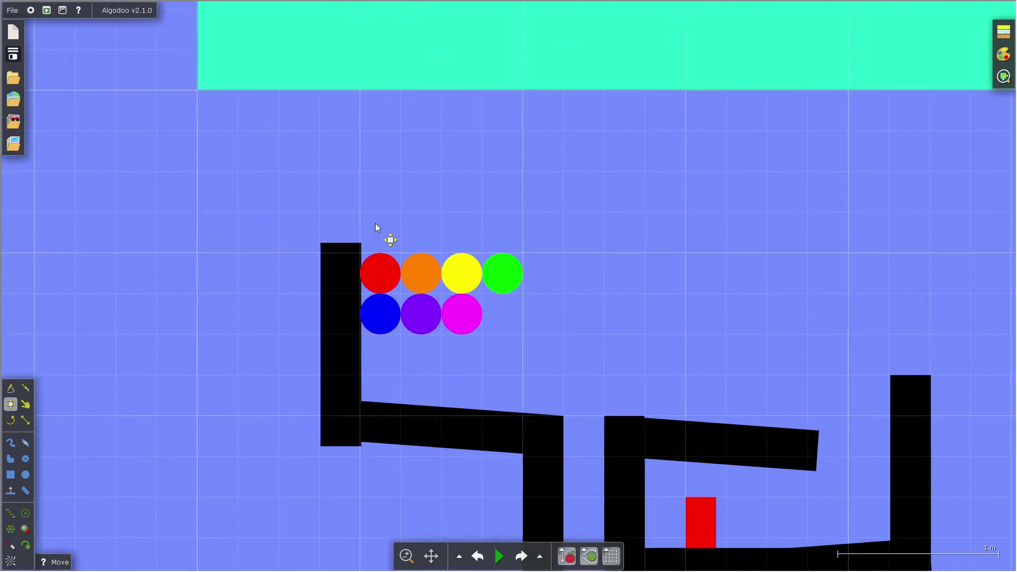
Step: Make all seven marbles immortal in their material settings
left_click_drag(359, 211, 569, 386)
right_click(510, 280)
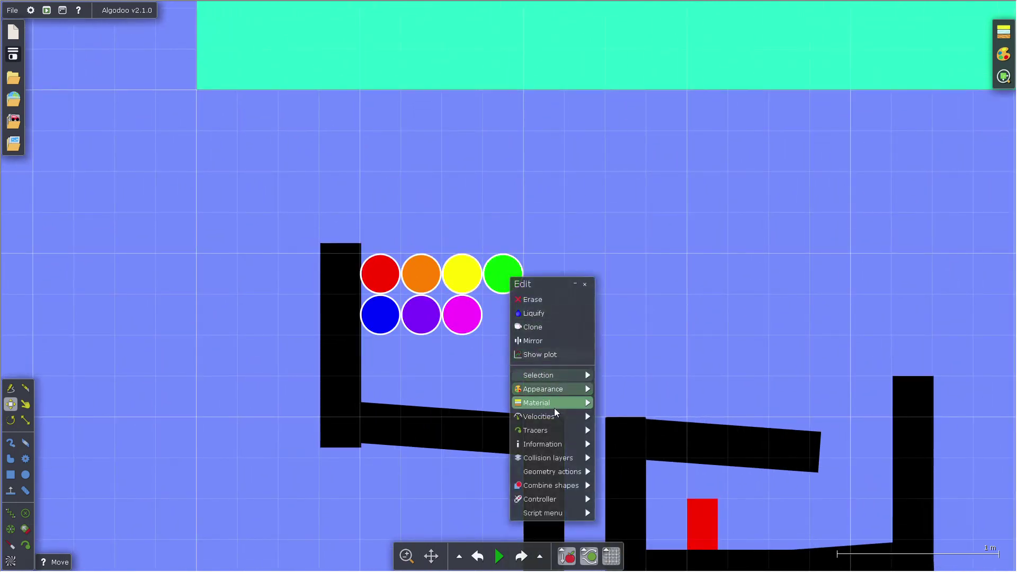
mouse_move(563, 406)
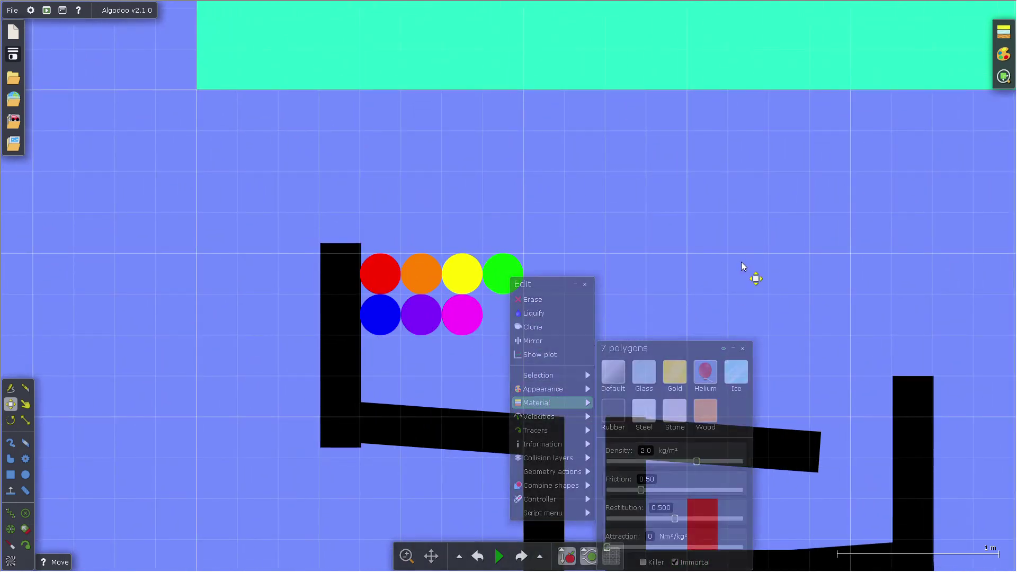
Step: Raise all seven marbles slightly away from the wall and run the simulation, nudging the red marble toward the right ramp
left_click_drag(359, 170, 614, 448)
left_click(514, 253)
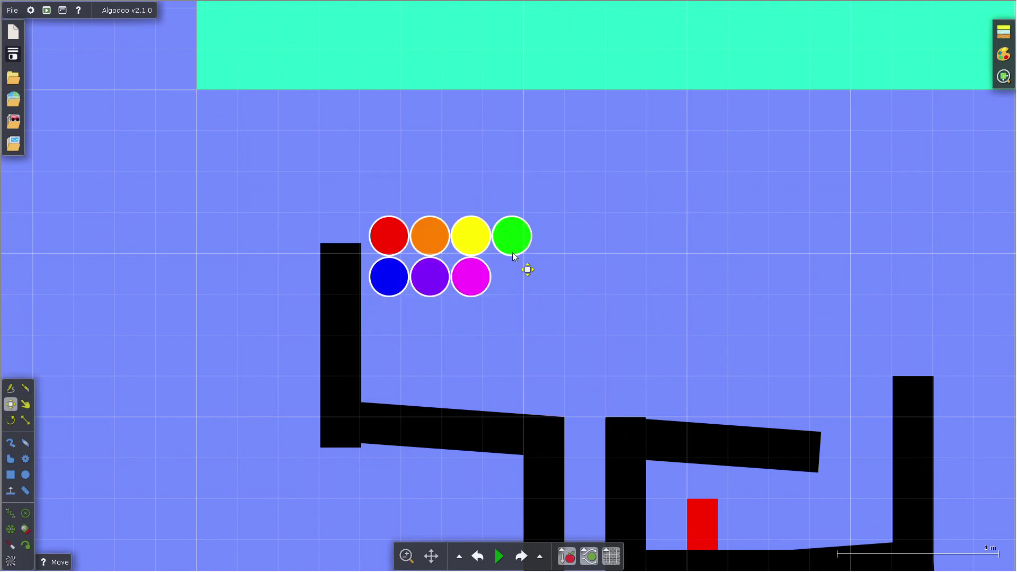
key("space")
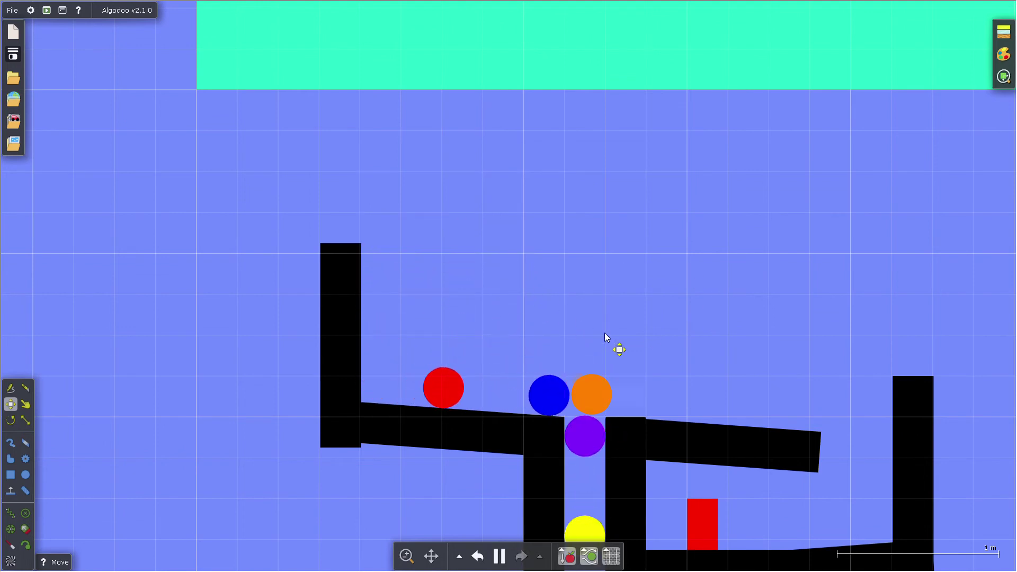
scroll(537, 281, "down", 3)
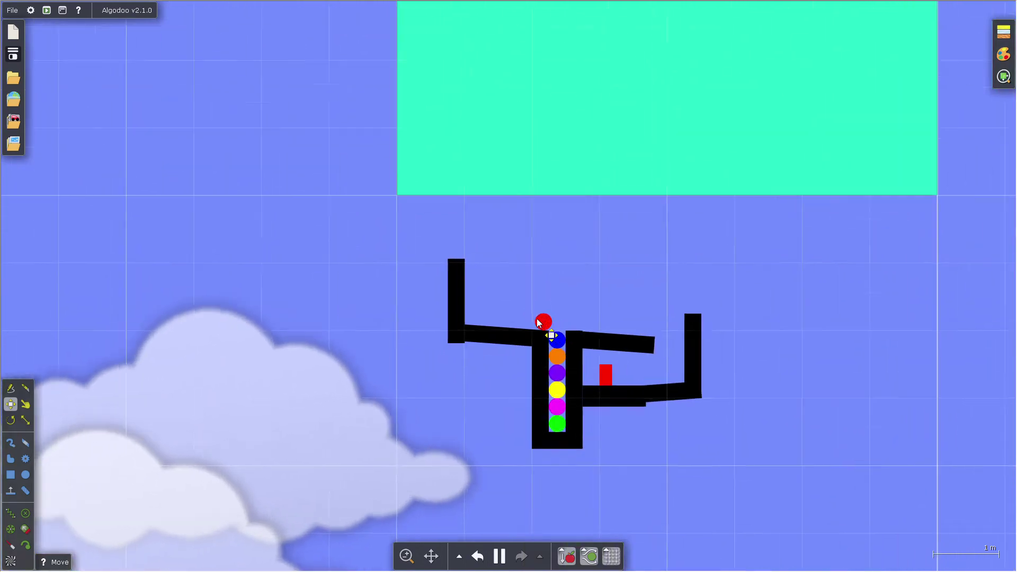
scroll(538, 331, "up", 5)
left_click_drag(621, 342, 673, 333)
scroll(555, 239, "down", 4)
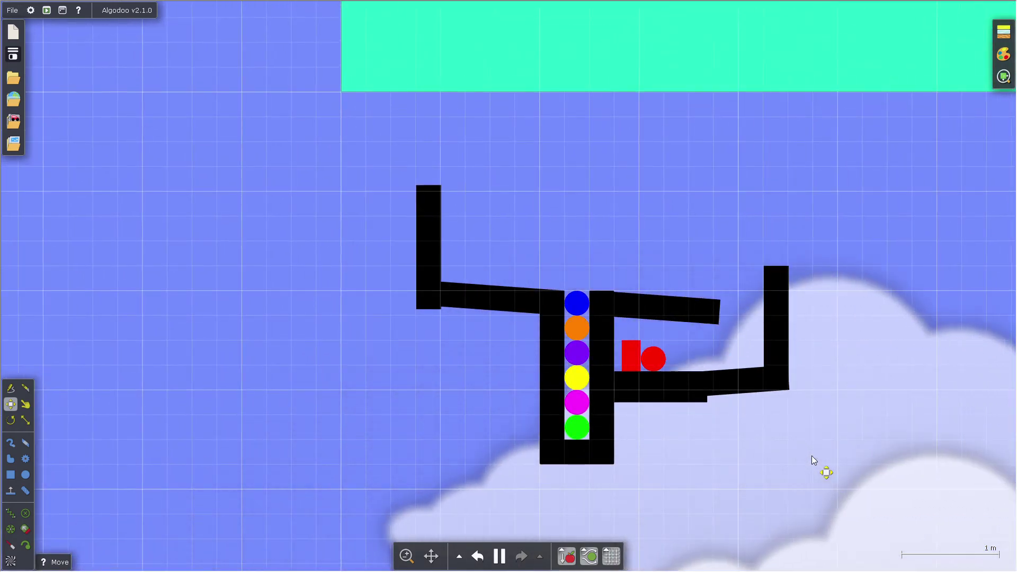
Step: Undo the simulation run and the marble move, back to the arrangement against the vertical wall
key("ctrl+z")
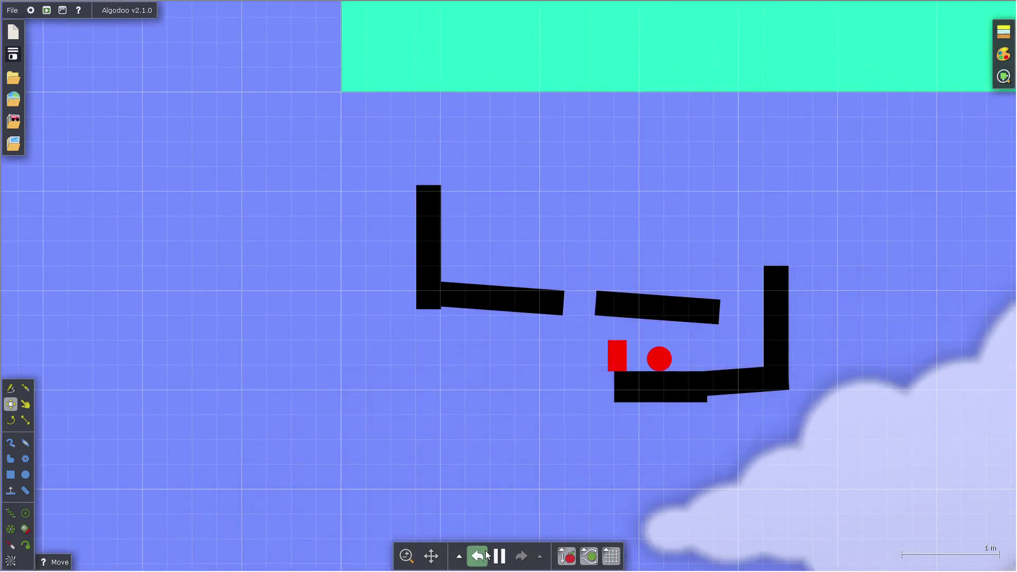
left_click(477, 556)
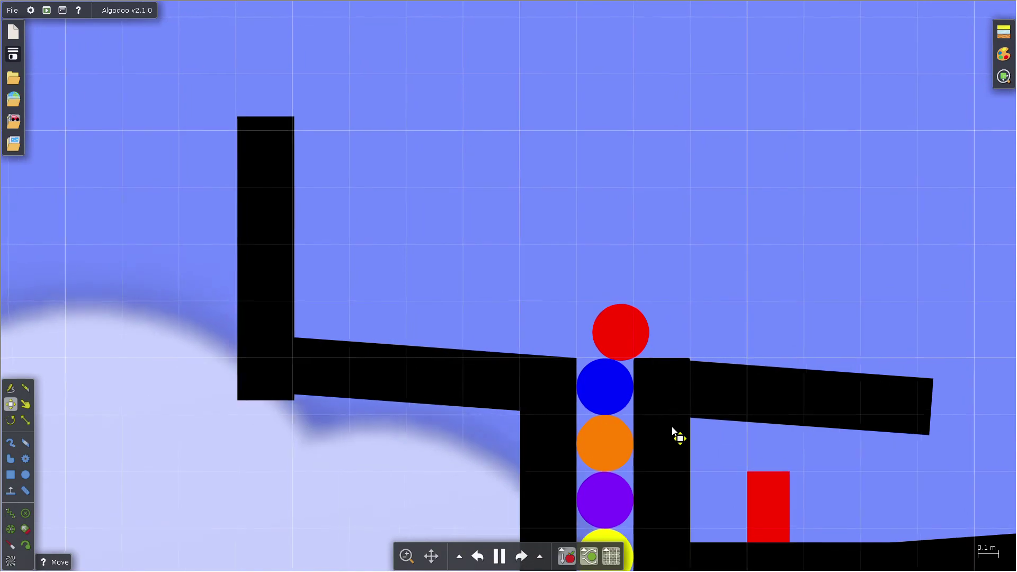
left_click(477, 557)
scroll(488, 494, "up", 5)
scroll(246, 392, "down", 5)
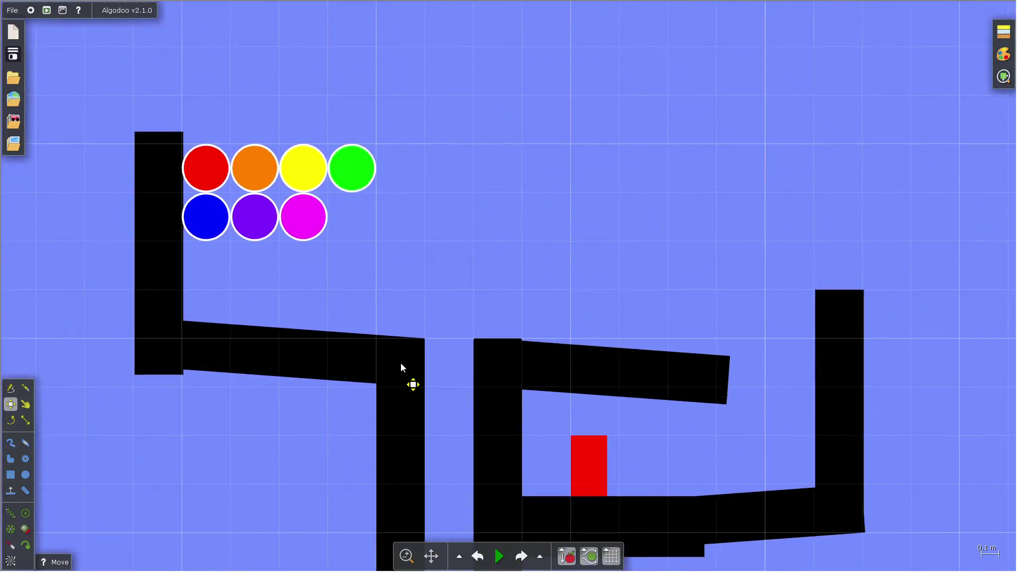
Step: Shift the sloped track piece right of the shaft slightly left so it overlaps the shaft wall further
scroll(401, 362, "up", 10)
left_click_drag(699, 381, 644, 374)
left_click(609, 119)
scroll(609, 118, "down", 5)
Step: Test the adjusted right ramp by running the simulation, then undo back to the marbles' starting arrangement
key("space")
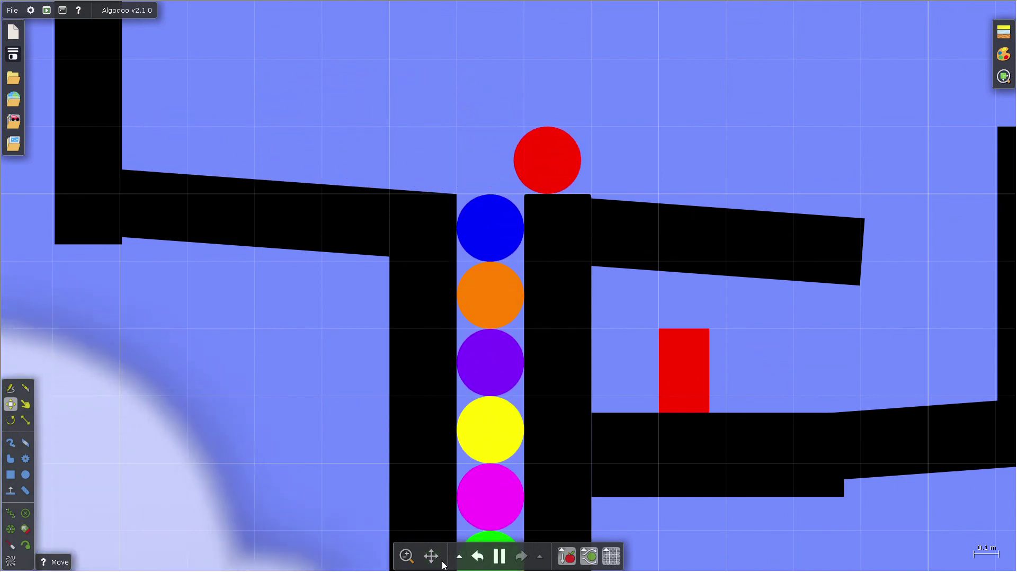
scroll(442, 463, "down", 3)
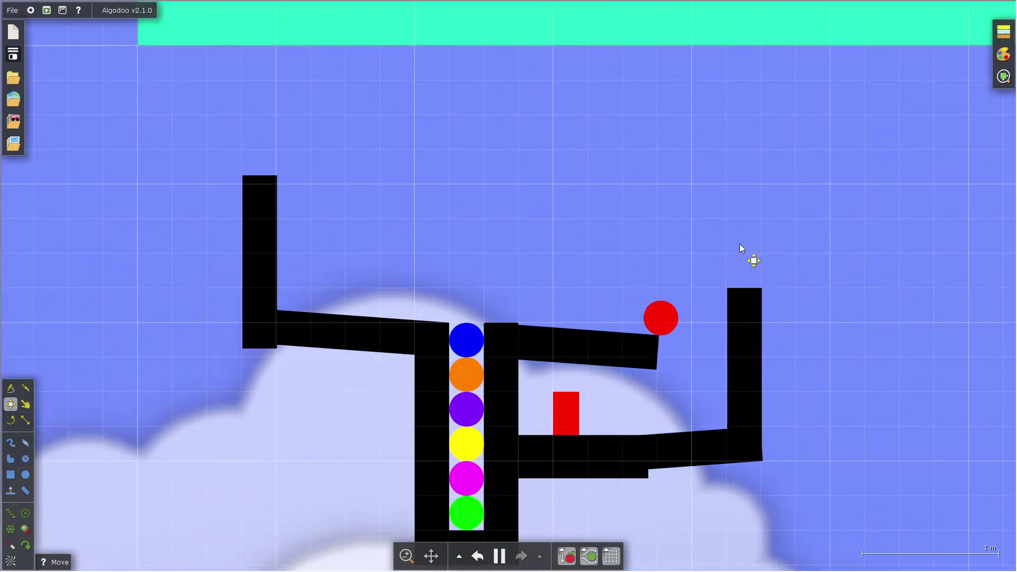
key("ctrl+z")
key("ctrl+z")
key("ctrl+z")
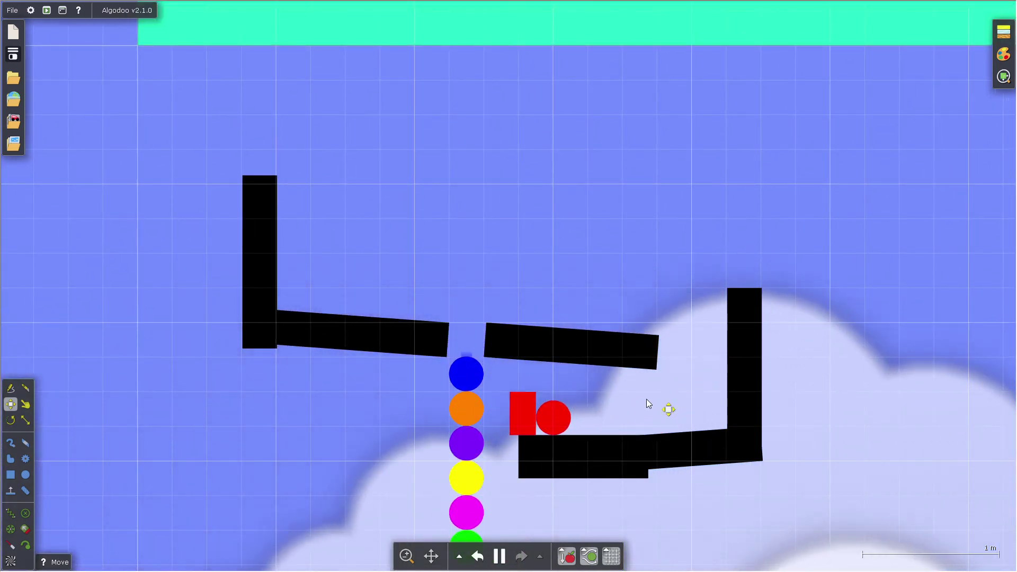
left_click(470, 562)
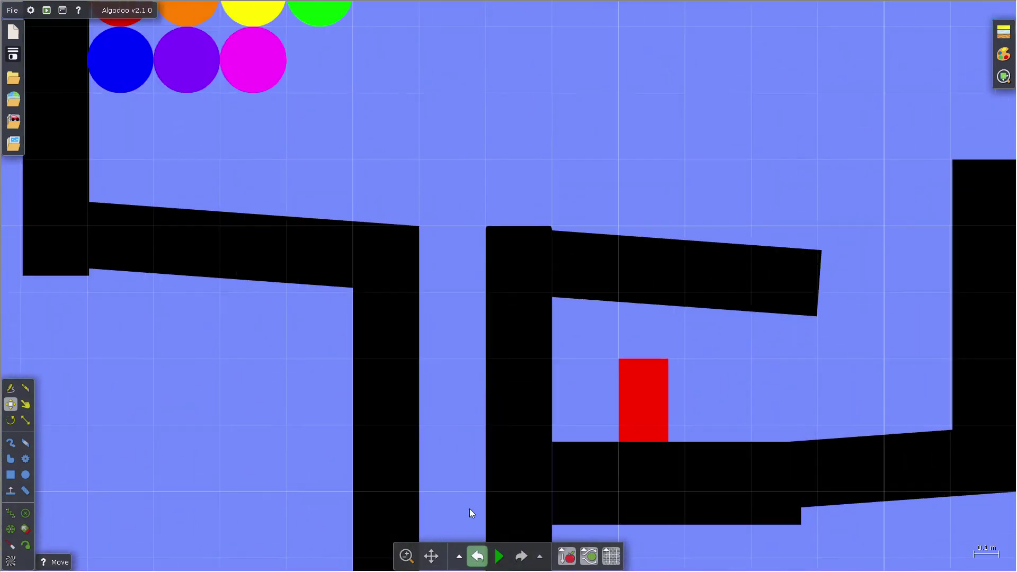
Step: Replace the text of the large turquoise box with "That's it for today see you in the next tutorial"
scroll(415, 435, "down", 3)
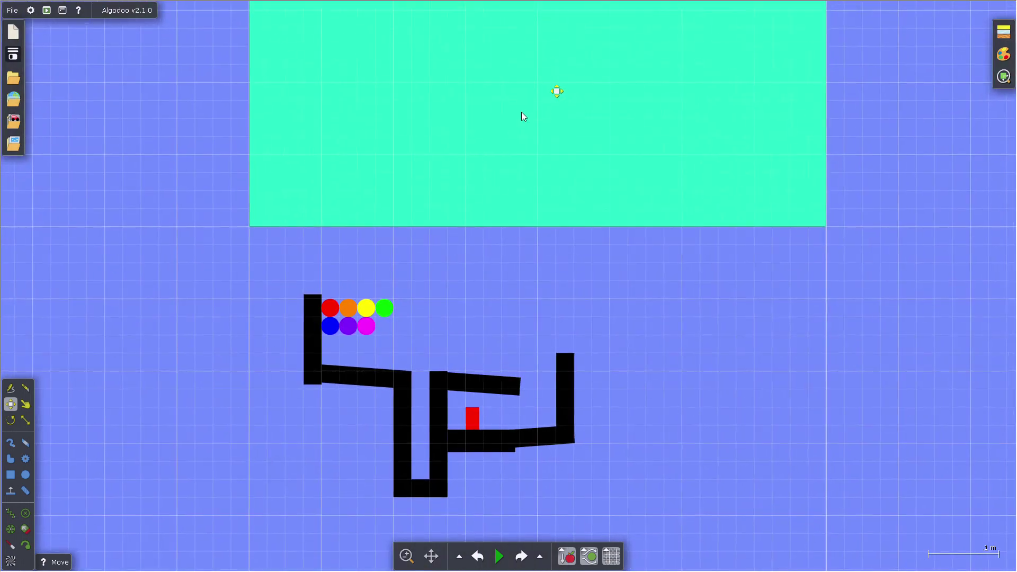
scroll(404, 536, "down", 3)
right_click(506, 290)
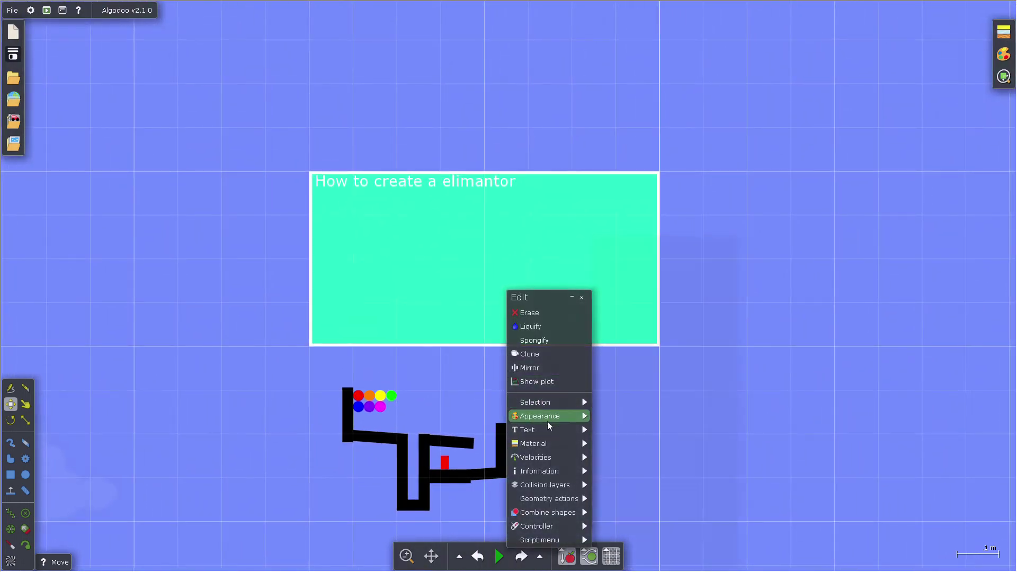
mouse_move(546, 429)
key("BackSpace")
key("BackSpace")
key("BackSpace")
key("BackSpace")
key("BackSpace")
key("BackSpace")
key("BackSpace")
key("BackSpace")
key("BackSpace")
key("BackSpace")
key("BackSpace")
key("BackSpace")
key("BackSpace")
key("BackSpace")
key("BackSpace")
key("BackSpace")
key("BackSpace")
key("BackSpace")
key("BackSpace")
key("BackSpace")
key("BackSpace")
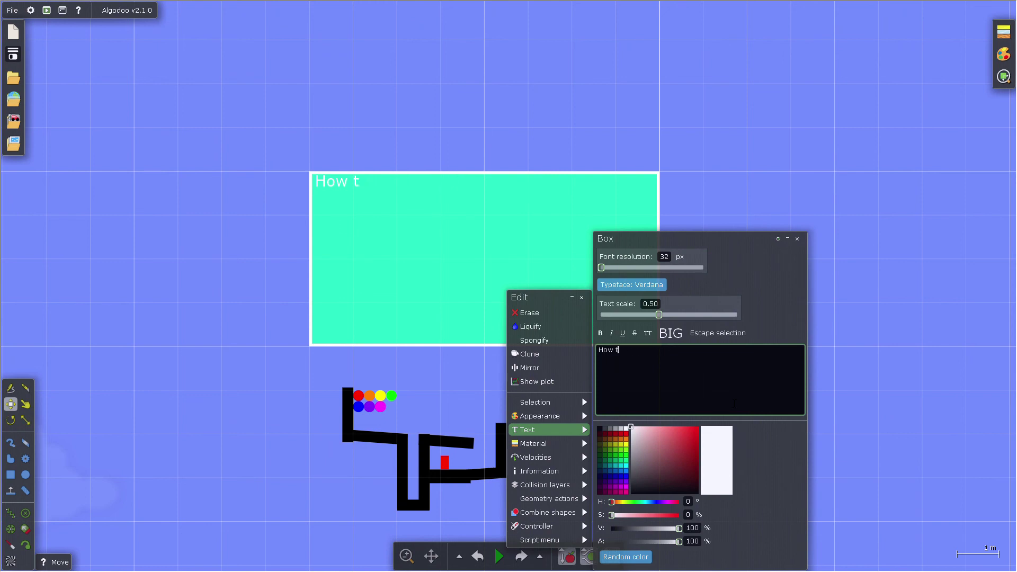
type("That's it for")
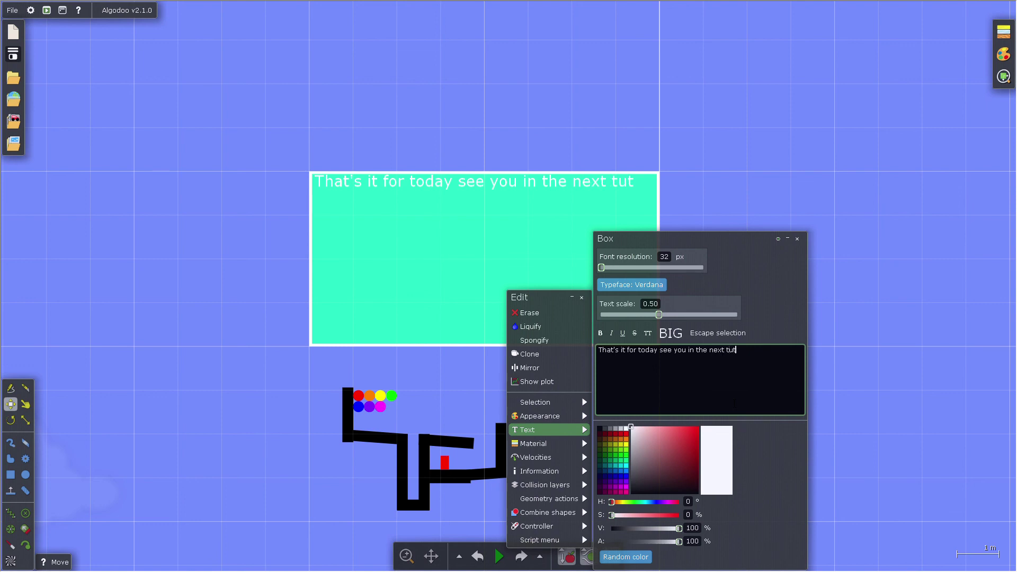
type("ial")
left_click(927, 317)
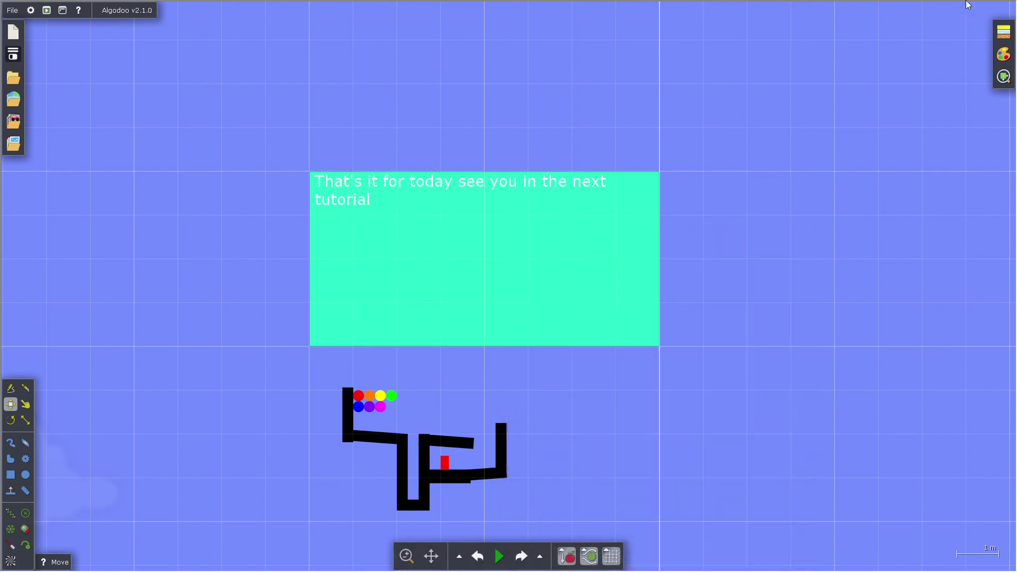